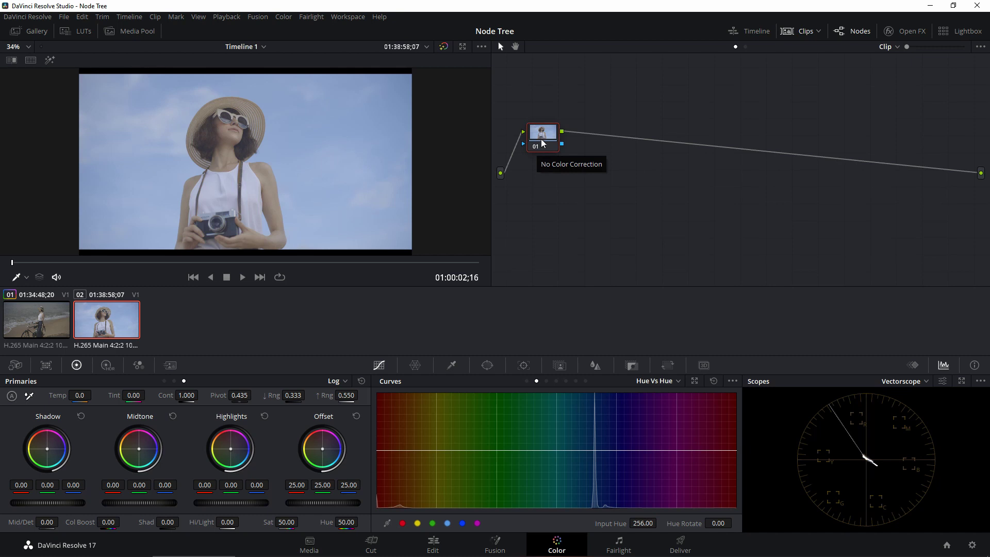
# Add two serial nodes after node 01, labelling the first CST and the second Primary.
pyautogui.hotkey('alt', 's')
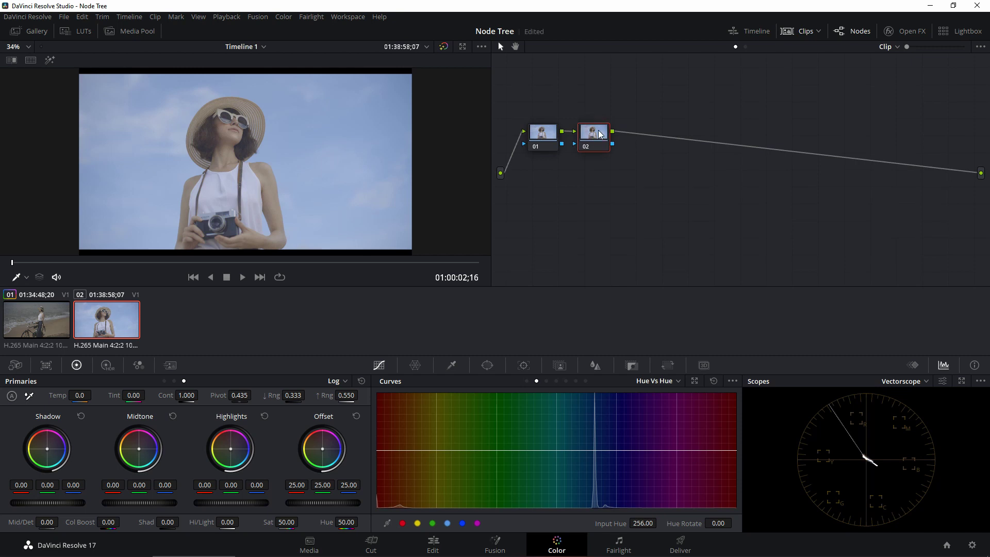
pyautogui.write('CST')
pyautogui.click(593, 132)
pyautogui.hotkey('alt', 's')
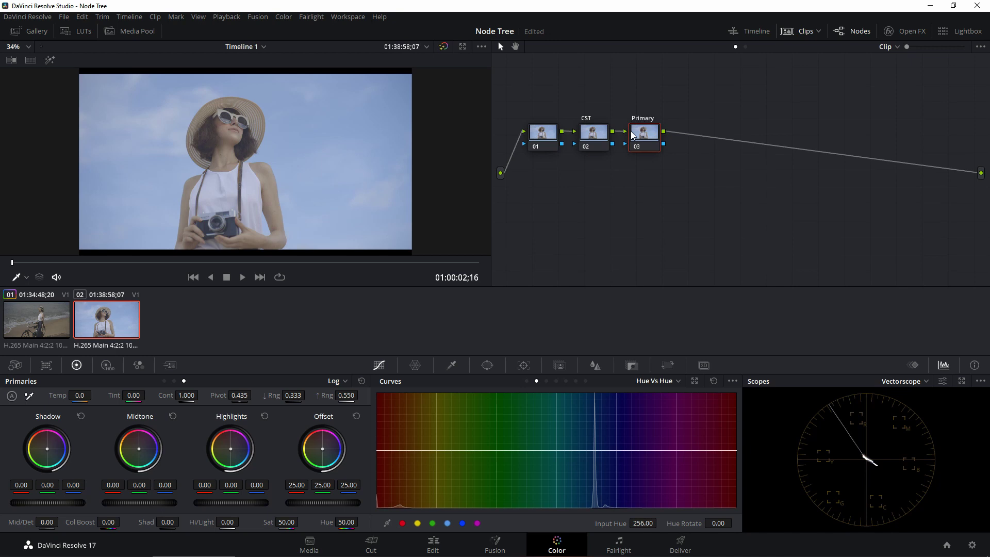
pyautogui.moveTo(630, 131); pyautogui.dragTo(628, 132)
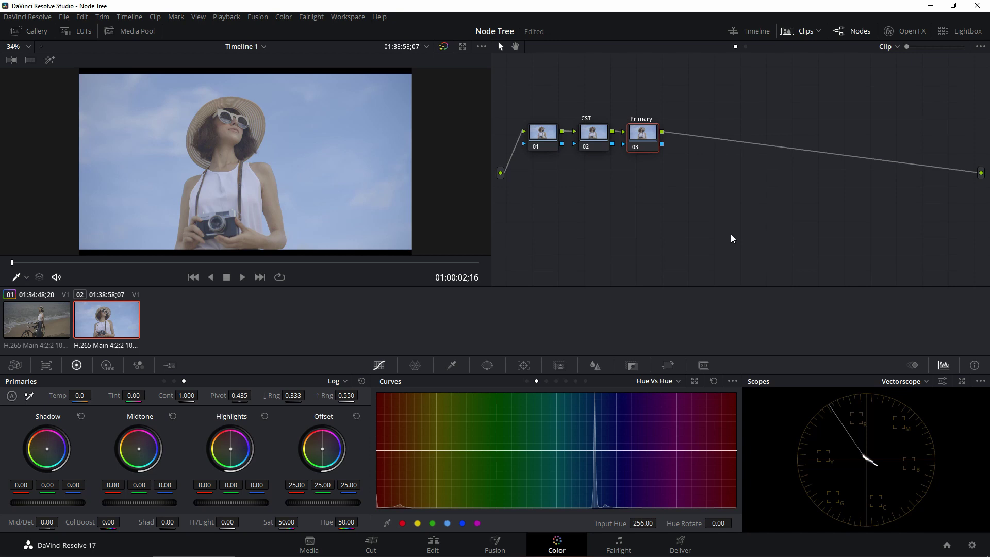
# Add a serial node after Primary, put a parallel node below it, and label the parallel node Skin Tone.
pyautogui.hotkey('alt', 's')
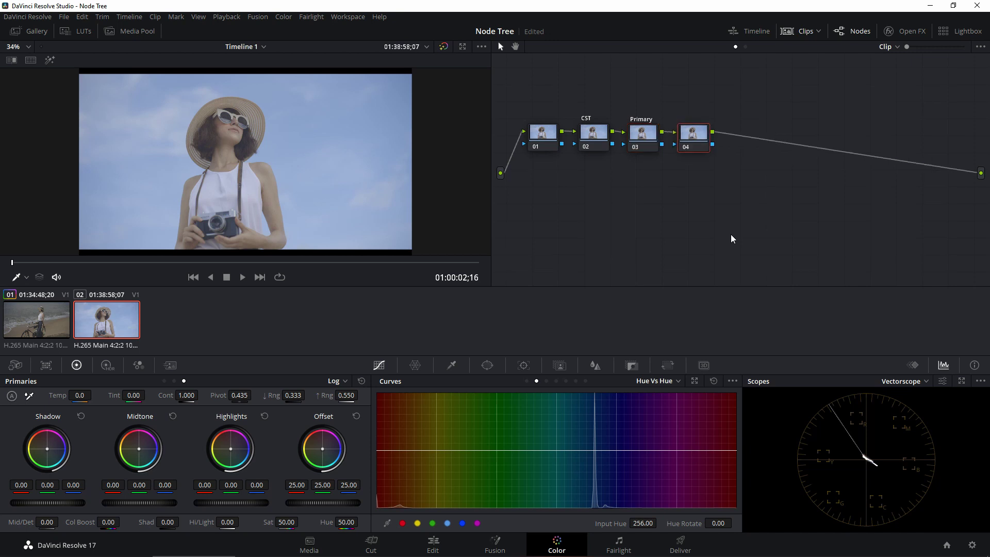
pyautogui.hotkey('alt', 'p')
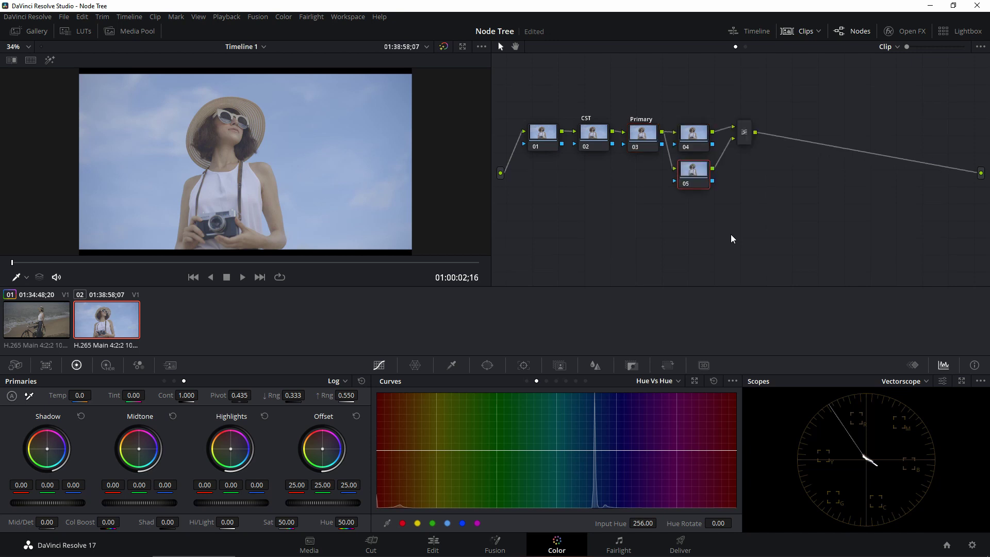
pyautogui.moveTo(696, 140); pyautogui.dragTo(694, 113)
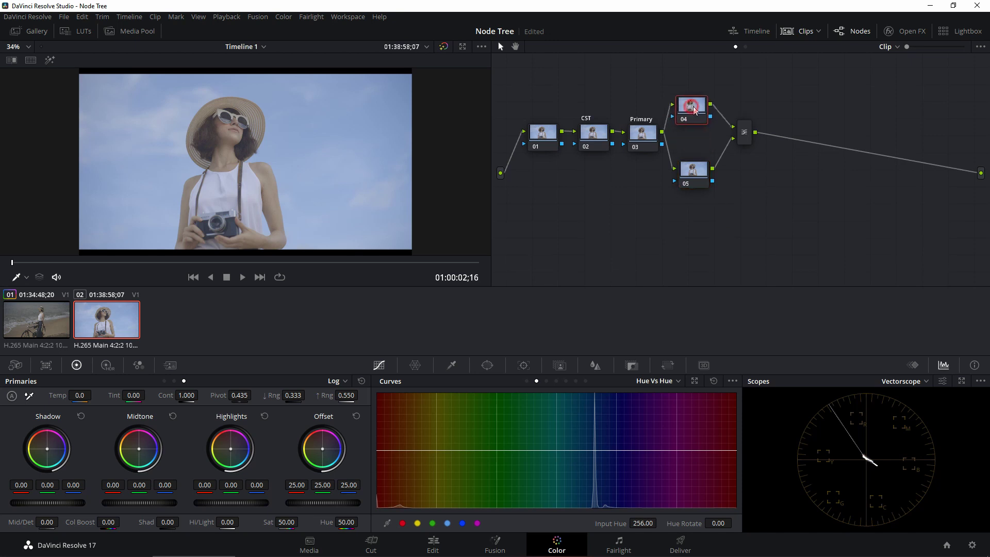
pyautogui.moveTo(696, 172); pyautogui.dragTo(694, 172)
pyautogui.write('Skin Tone')
pyautogui.press('Return')
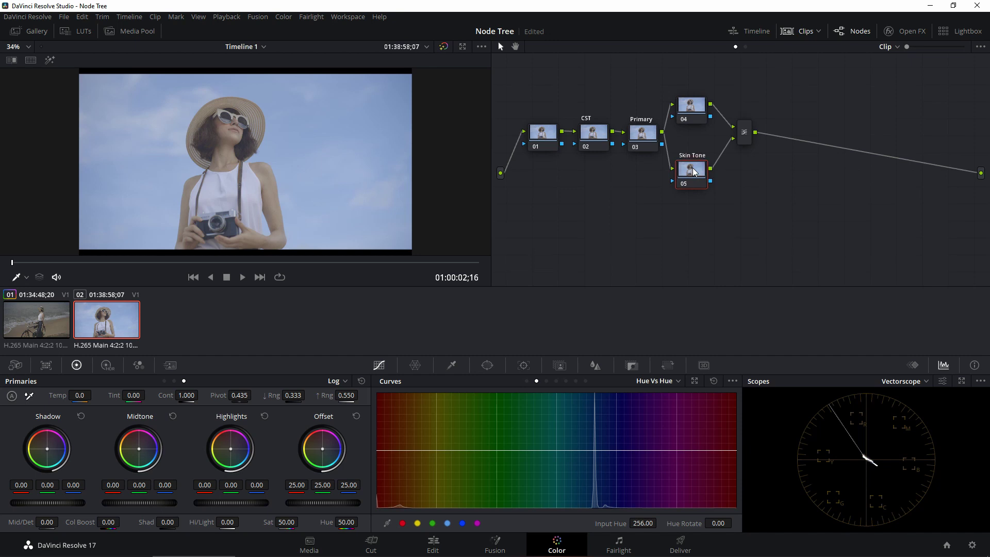
# Add a third parallel node below Skin Tone, space out the branch, and label its uppermost node Background.
pyautogui.hotkey('alt', 'p')
pyautogui.click(693, 166)
pyautogui.moveTo(695, 166); pyautogui.dragTo(696, 160)
pyautogui.moveTo(689, 210); pyautogui.dragTo(692, 211)
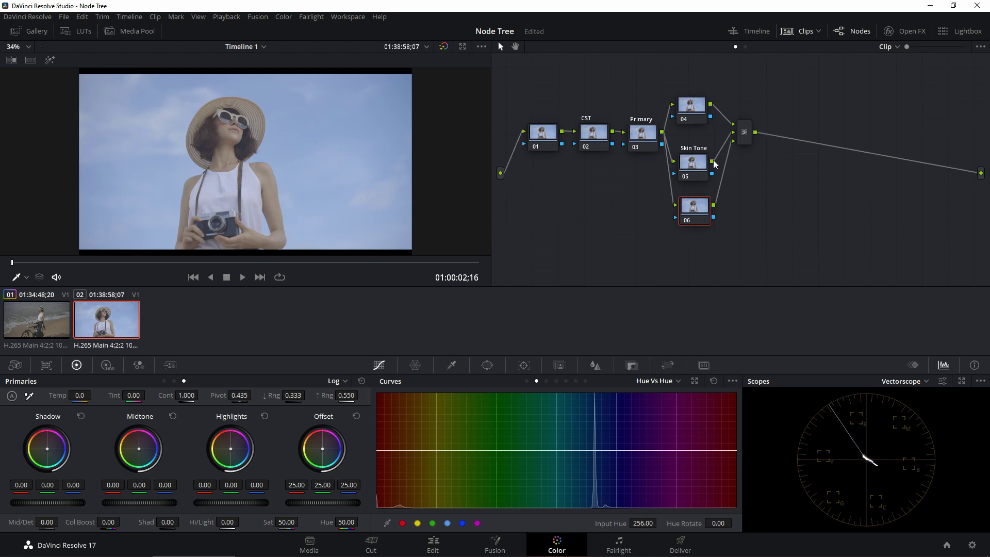
pyautogui.moveTo(694, 116); pyautogui.dragTo(698, 118)
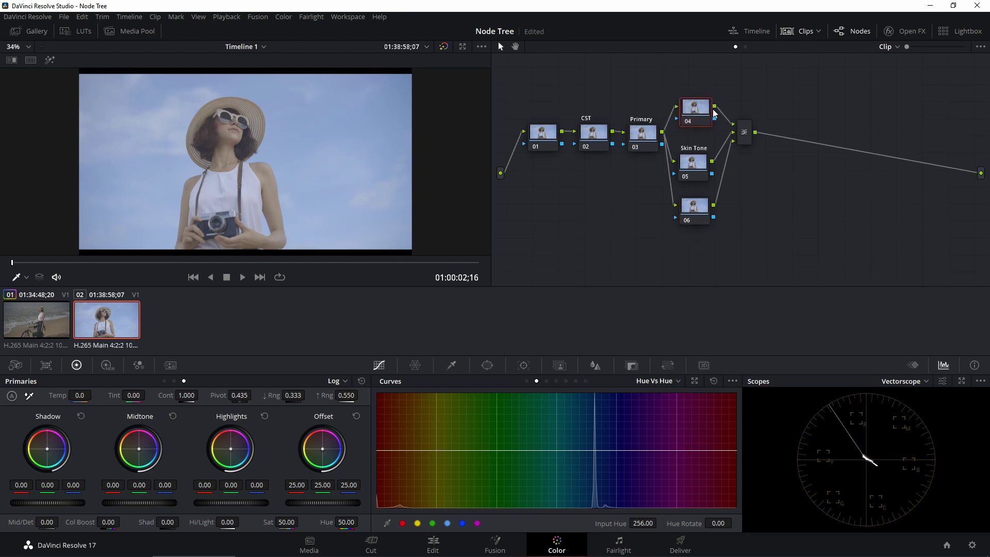
pyautogui.write('Background')
pyautogui.press('Return')
# Add a serial node after the parallel mixer, add a layer node to it, and move the first node up.
pyautogui.click(744, 132)
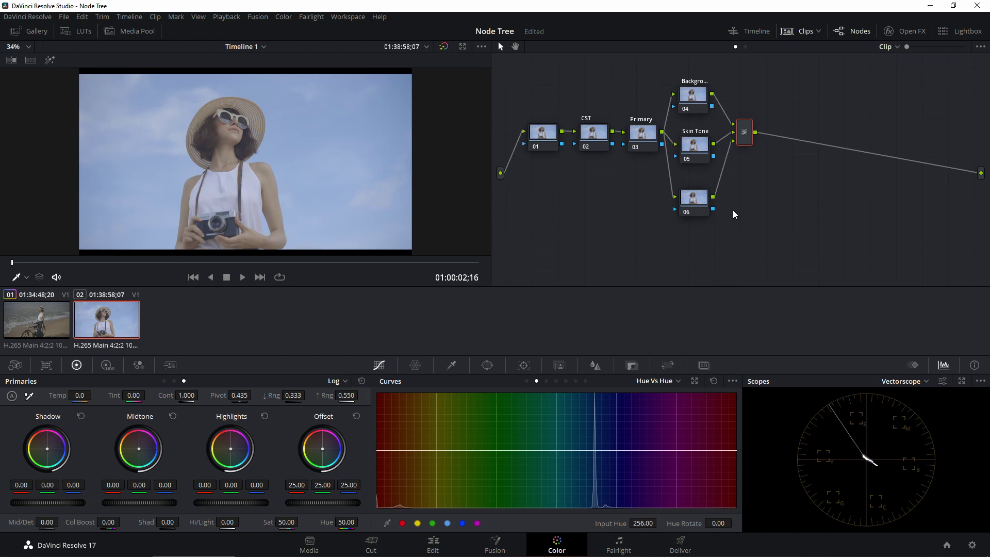
pyautogui.hotkey('alt', 's')
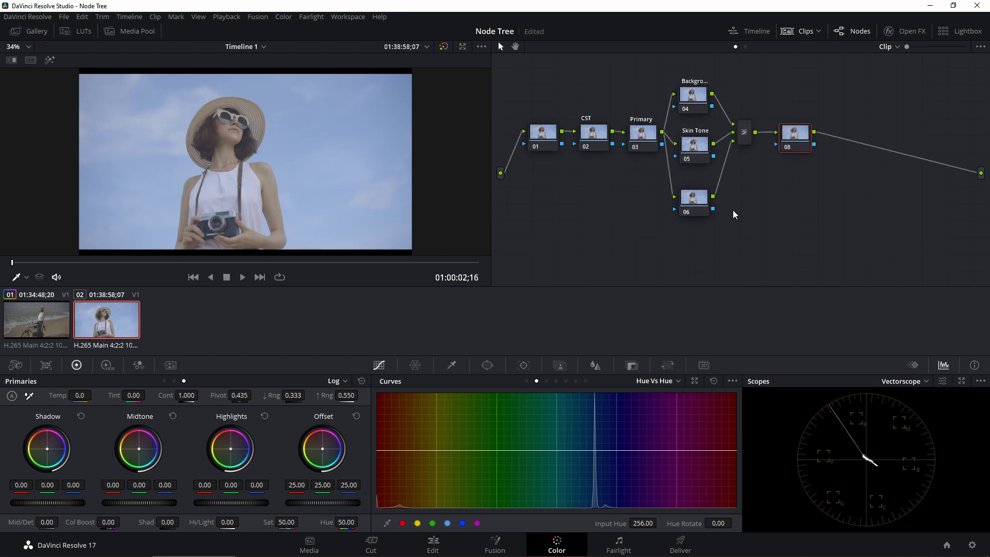
pyautogui.hotkey('alt', 'l')
pyautogui.moveTo(794, 144); pyautogui.dragTo(792, 110)
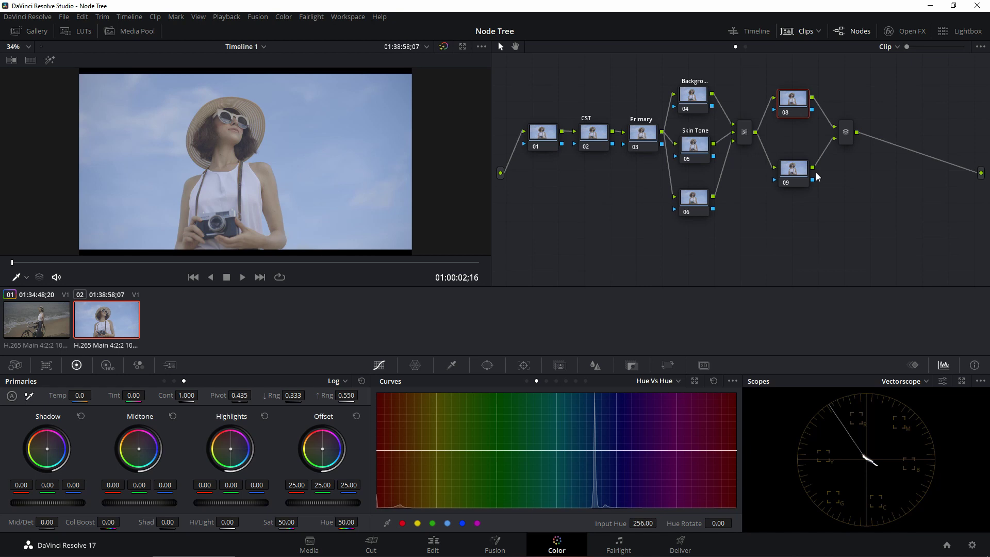
# Label the upper layer branch node Sky Adjustment and the lower one Skin blending.
pyautogui.write('Skiy Adjustment')
pyautogui.click(795, 174)
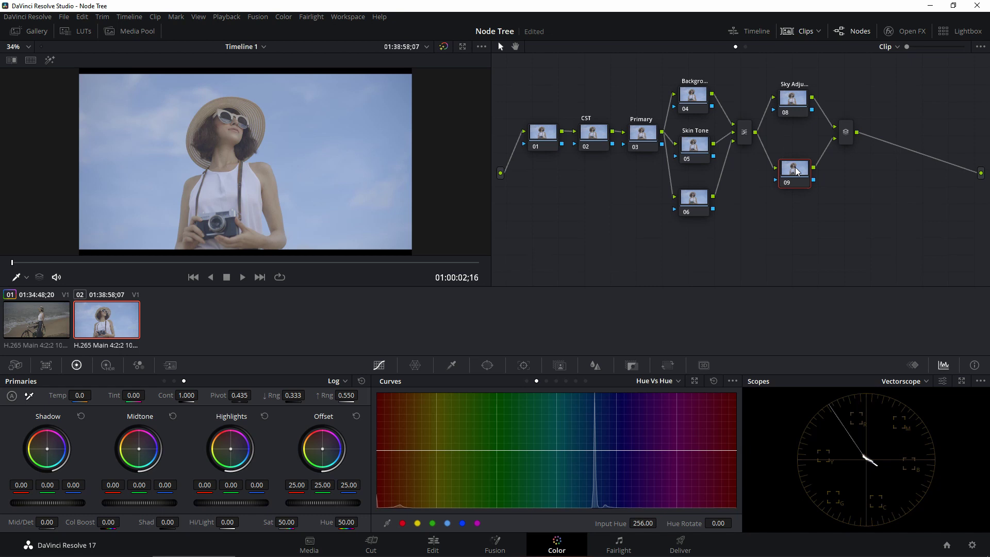
pyautogui.write('Skin blendin')
# Add a serial node after the layer mixer and label it Vig.
pyautogui.click(844, 132)
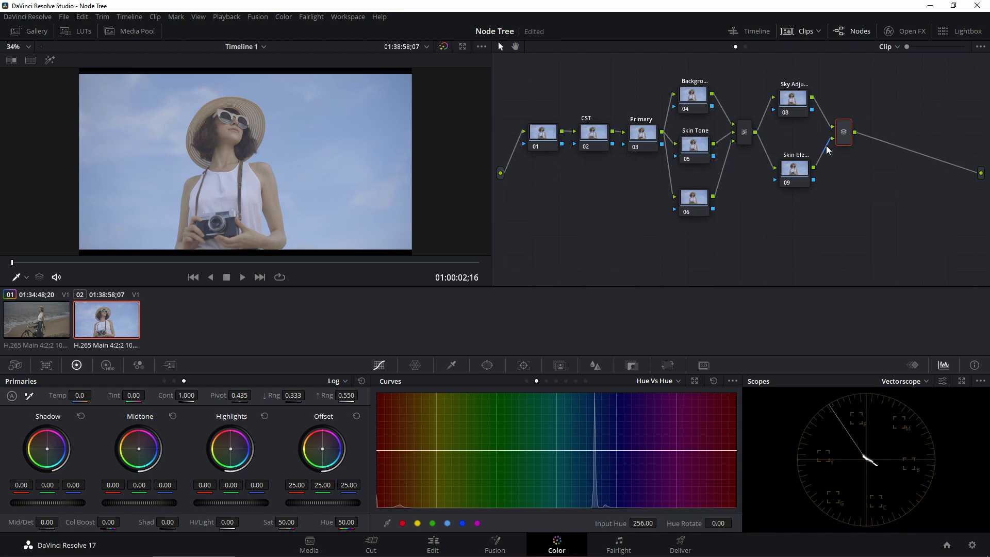
pyautogui.hotkey('alt', 's')
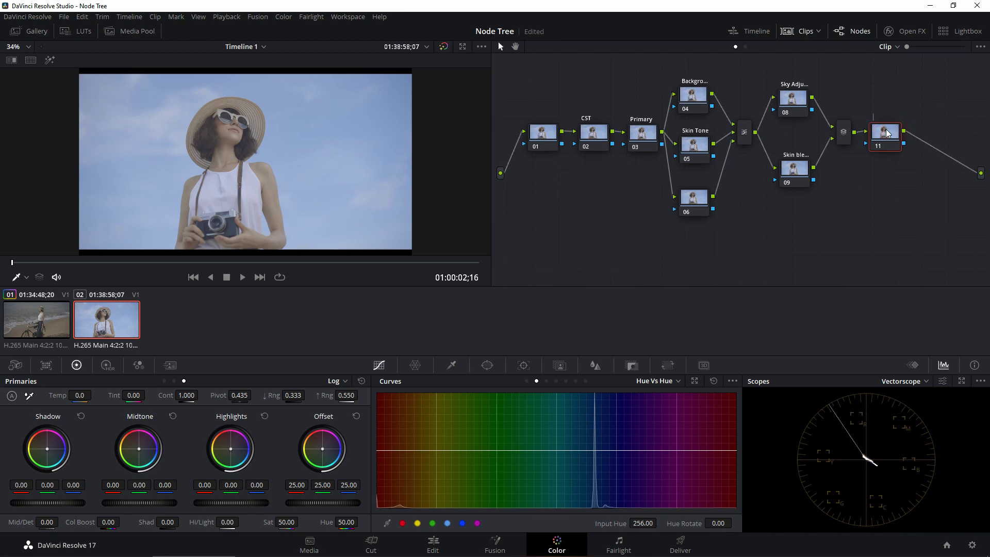
pyautogui.write('Vig')
pyautogui.press('Return')
# Add an outside node after Vig and give it a label beginning with Outside.
pyautogui.hotkey('alt', 's')
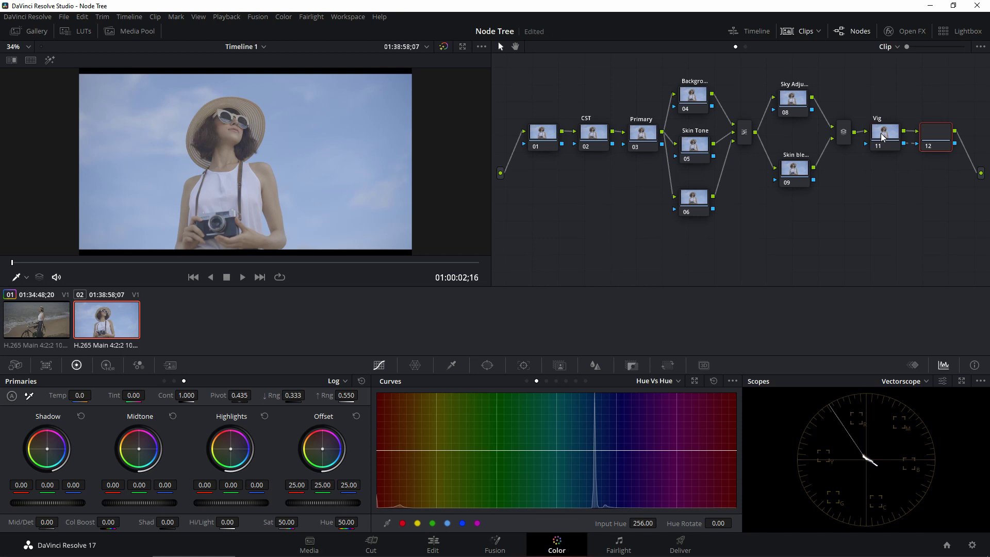
pyautogui.click(883, 135)
pyautogui.click(923, 133)
pyautogui.write('Outside ...')
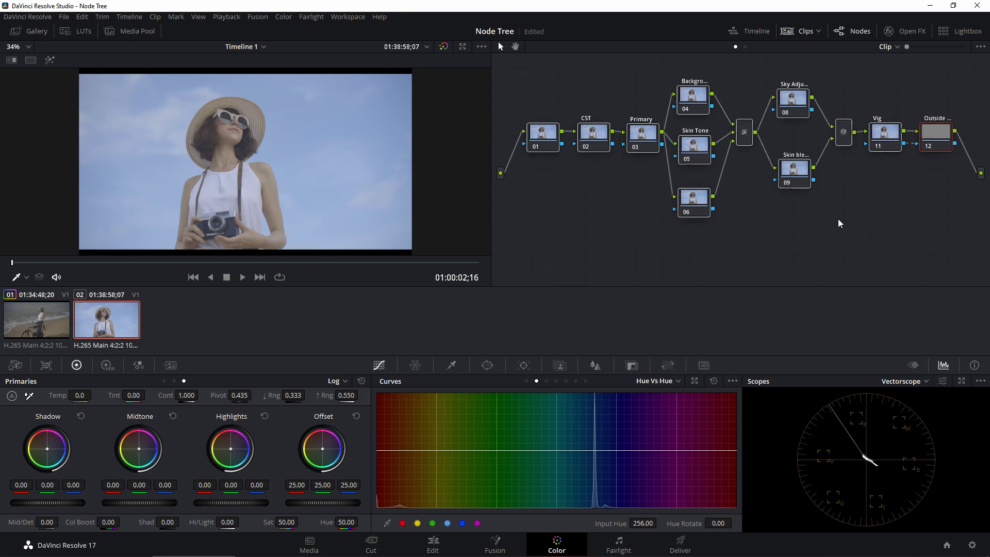
# Shift the node tree up, add a serial node after the outside node, place it in a new row below, and label it Glow.
pyautogui.click(533, 129)
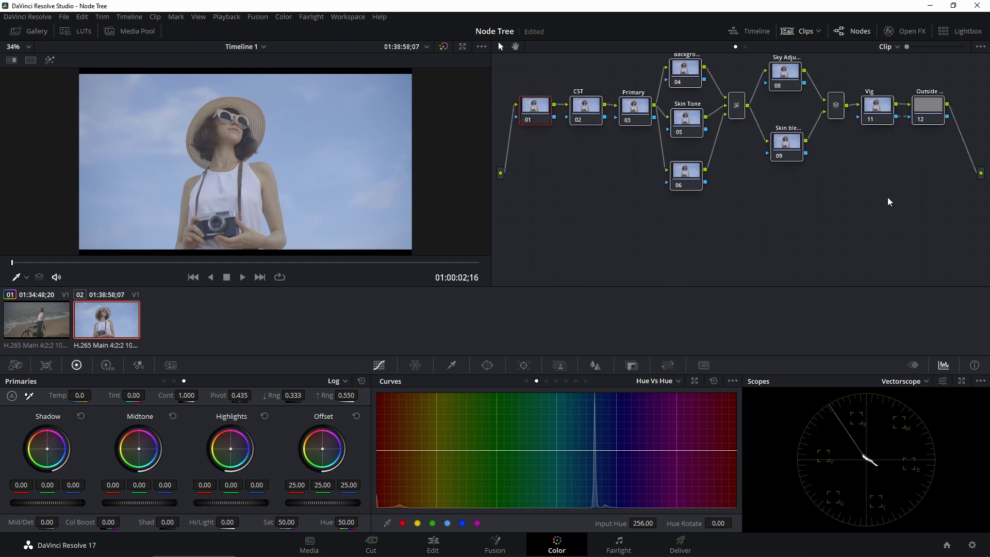
pyautogui.click(927, 102)
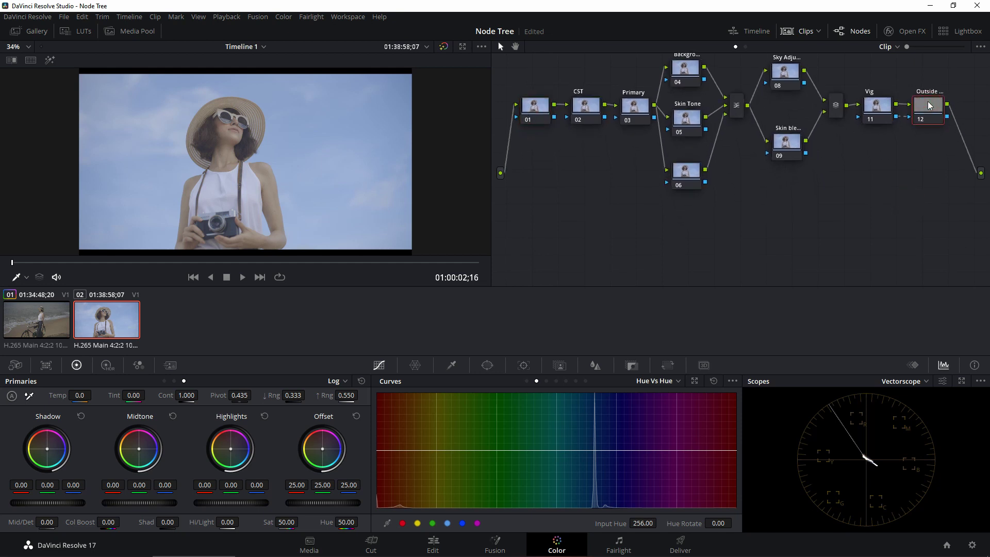
pyautogui.hotkey('alt', 's')
pyautogui.moveTo(528, 147); pyautogui.dragTo(547, 244)
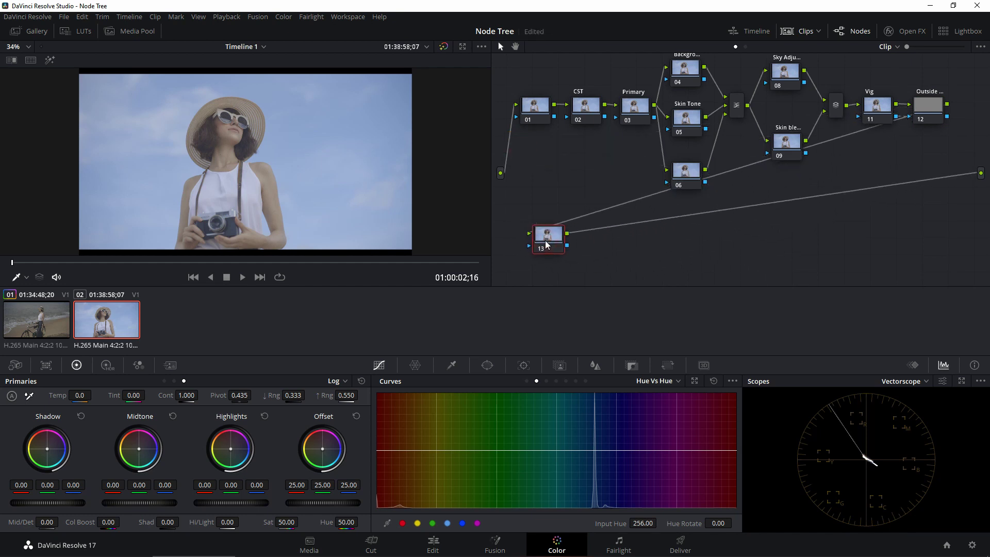
pyautogui.write('Glow')
pyautogui.press('Return')
# Add a serial node after Glow and label it Film grain.
pyautogui.hotkey('alt', 's')
pyautogui.write('Film g')
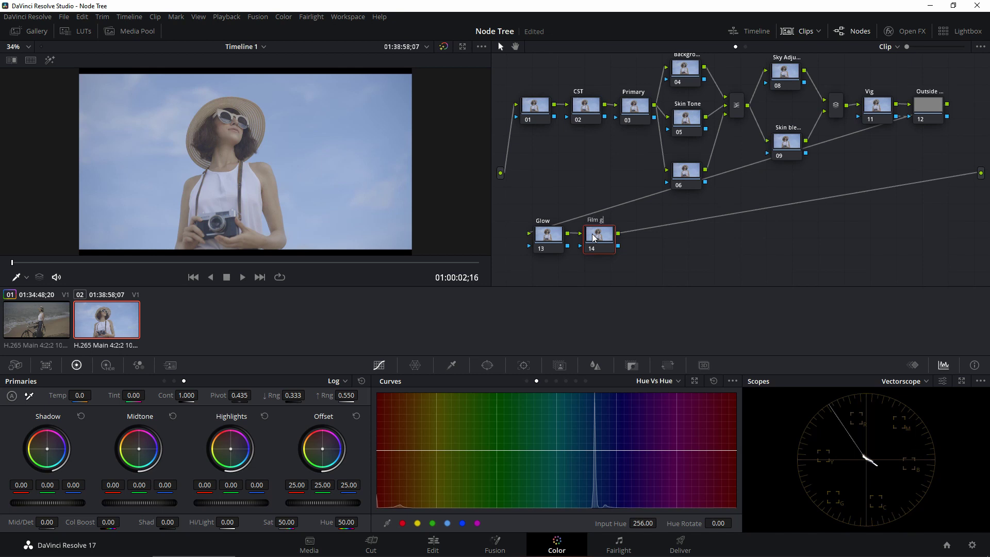
pyautogui.write('rain')
pyautogui.click(657, 232)
# Show the gallery and grab a still of the current clip into the PowerGrade 1 album.
pyautogui.moveTo(491, 170); pyautogui.dragTo(511, 170)
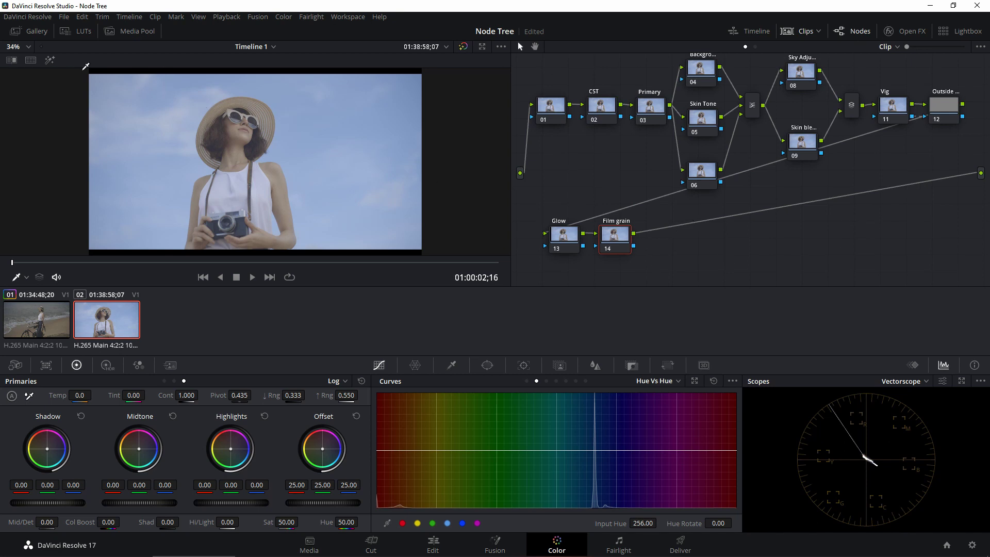
pyautogui.click(29, 33)
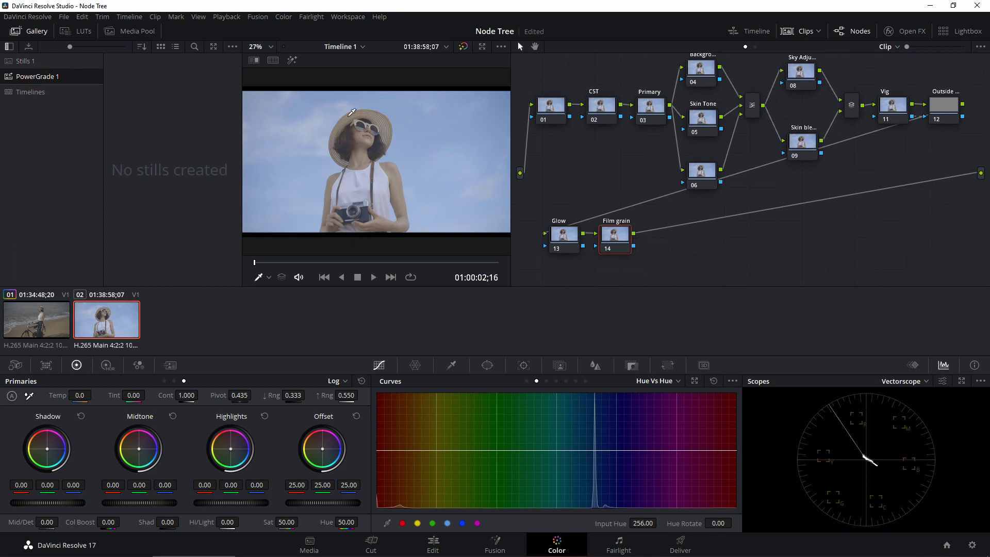
pyautogui.rightClick(426, 122)
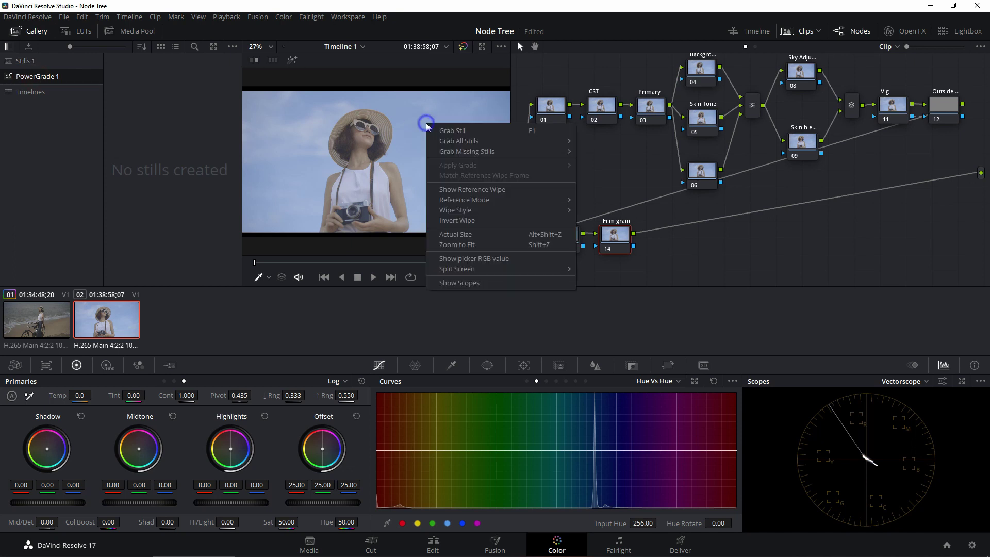
pyautogui.click(469, 132)
pyautogui.click(209, 140)
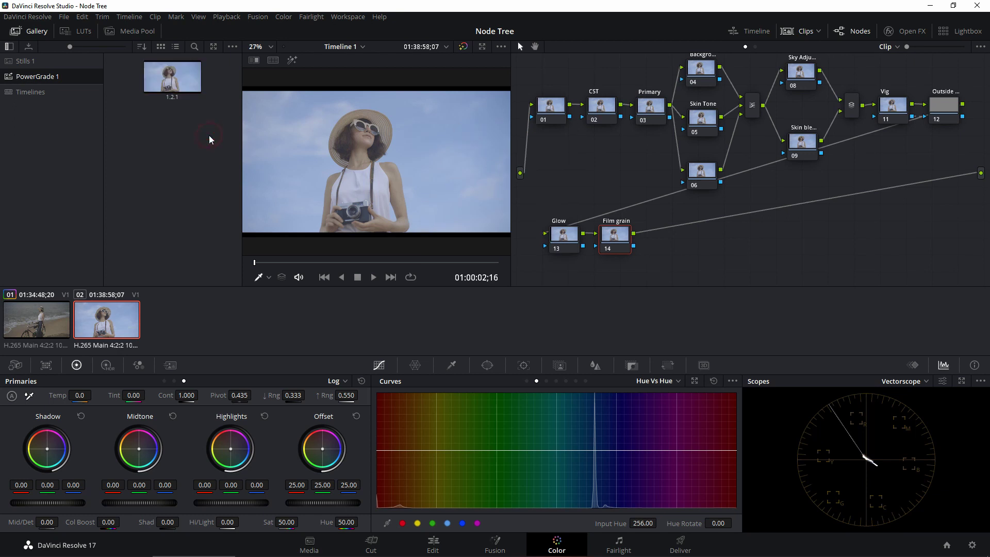
# Delete every node from the clip, and rebuild the node tree by applying the grade from the PowerGrade still.
pyautogui.moveTo(981, 269); pyautogui.dragTo(527, 74)
pyautogui.press('Delete')
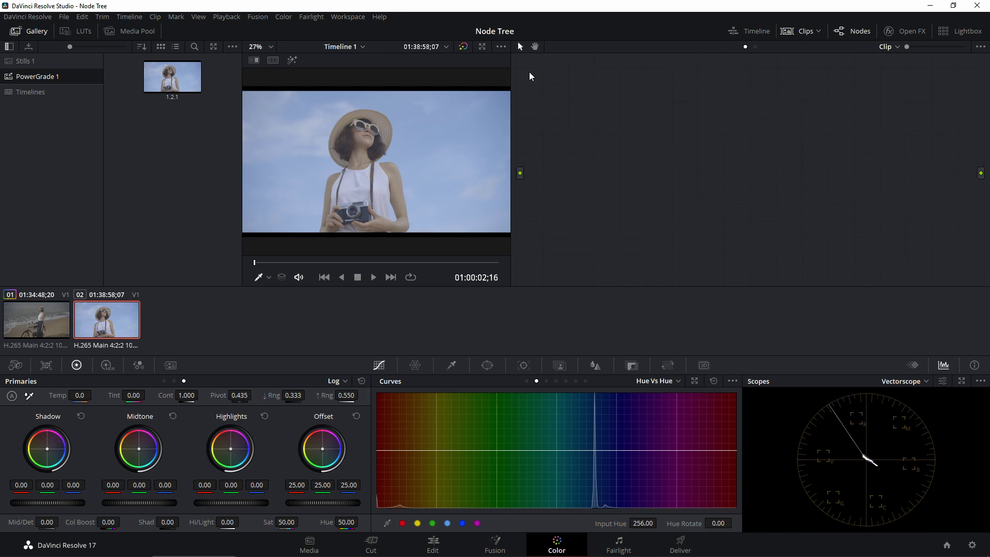
pyautogui.click(190, 77)
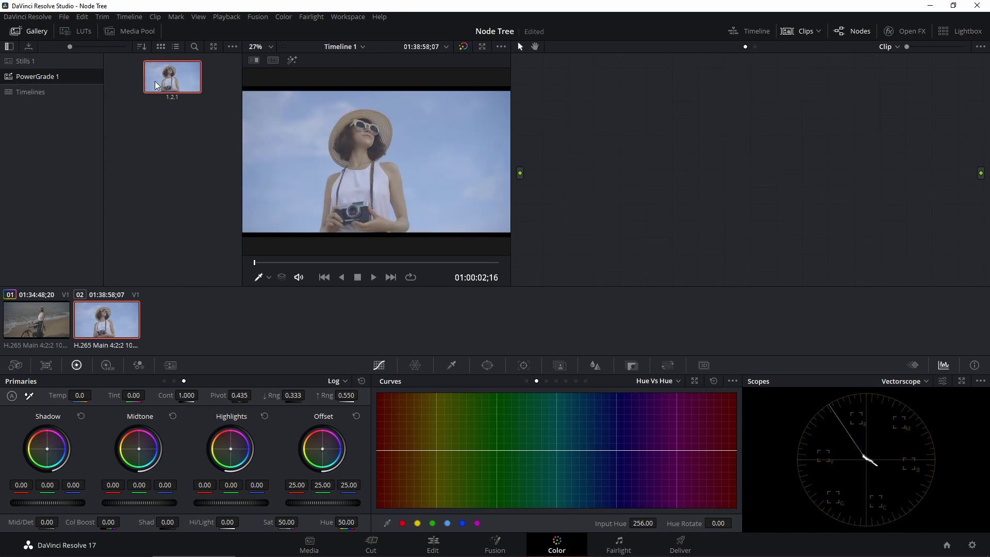
pyautogui.rightClick(176, 68)
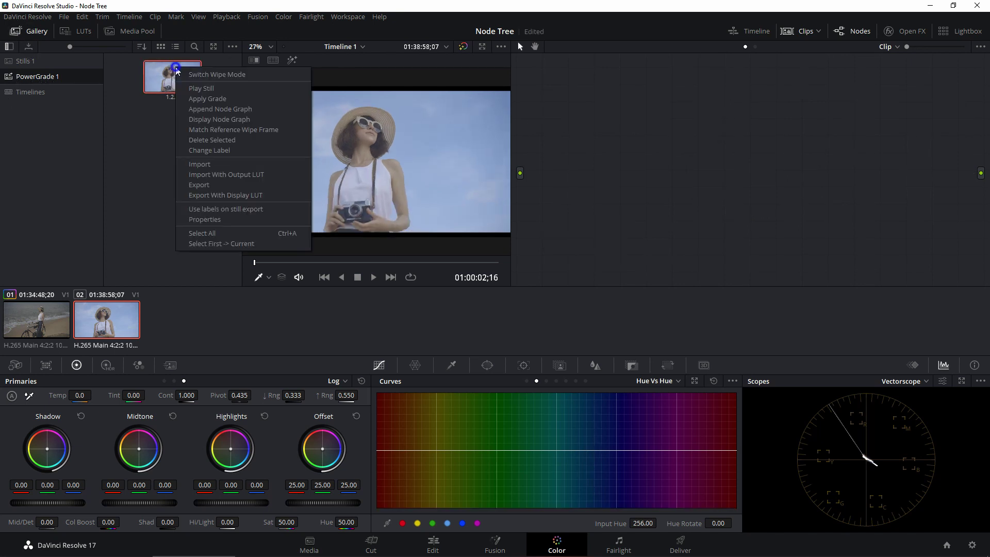
pyautogui.click(211, 99)
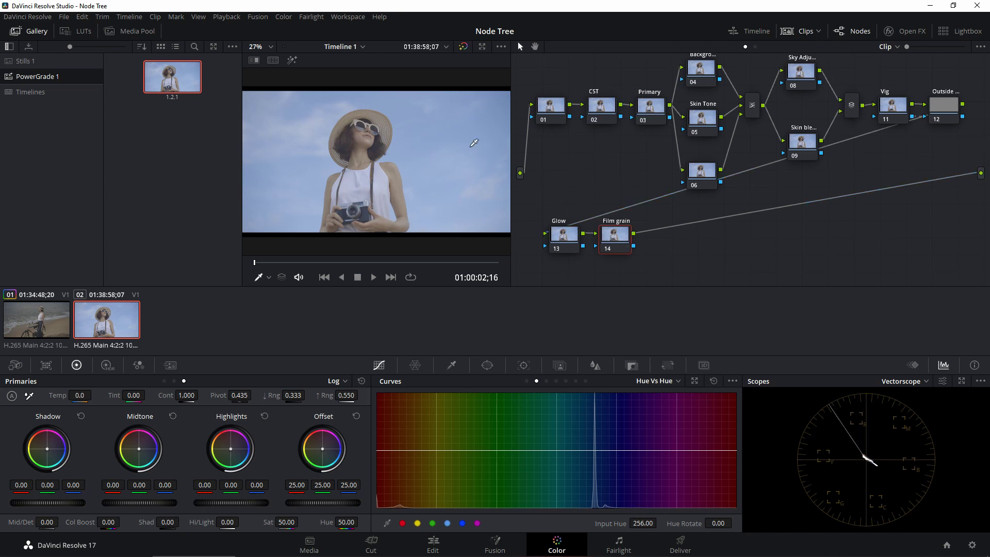
pyautogui.click(593, 218)
pyautogui.click(602, 108)
pyautogui.click(651, 107)
pyautogui.click(701, 172)
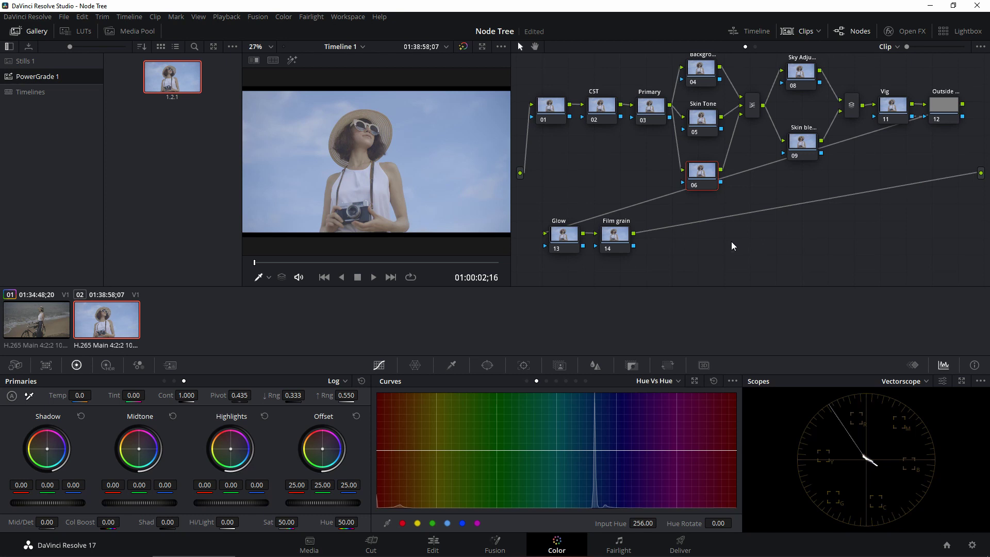
# Label the first node NR and select the CST node.
pyautogui.click(556, 114)
pyautogui.click(598, 113)
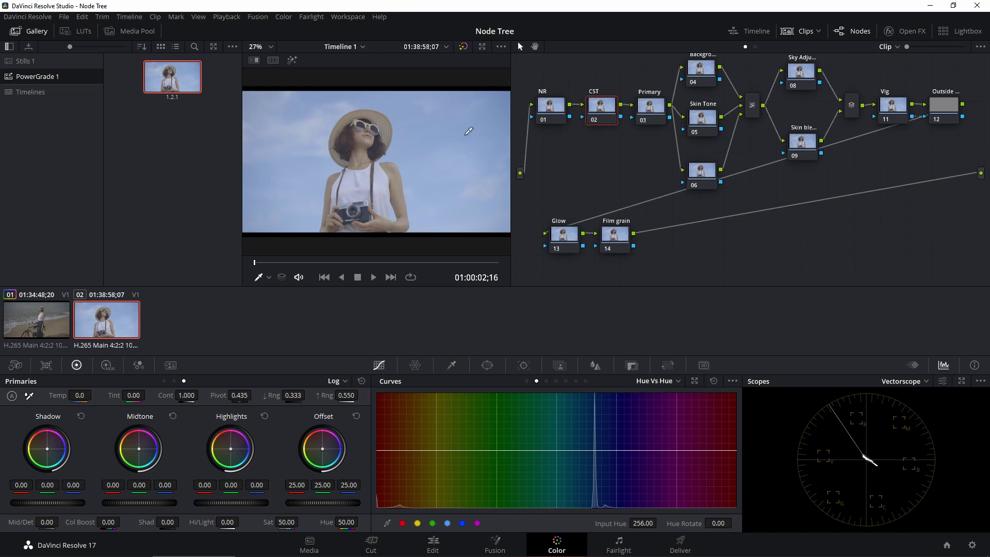
# Search the Open FX library for "color" and apply Color Space Transform to the CST node.
pyautogui.click(896, 34)
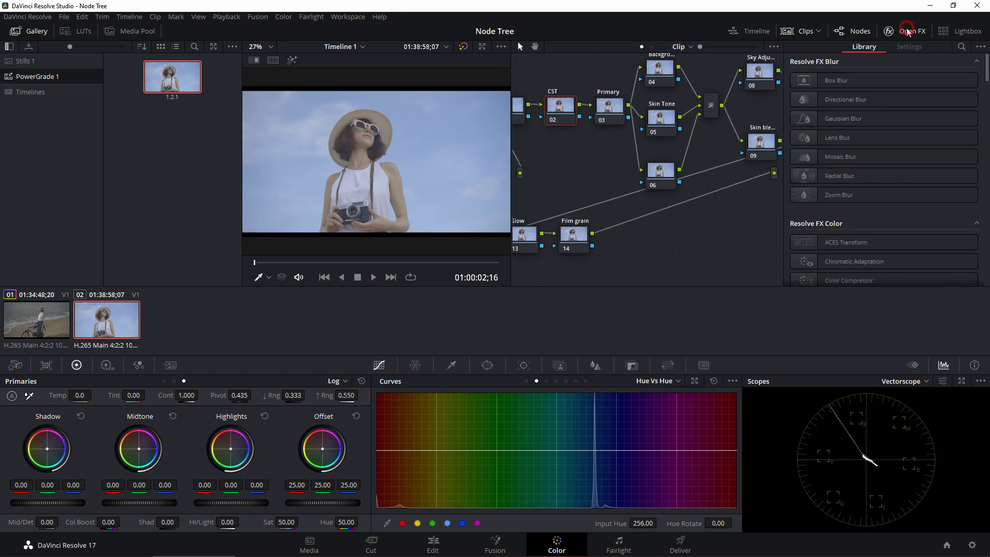
pyautogui.click(962, 47)
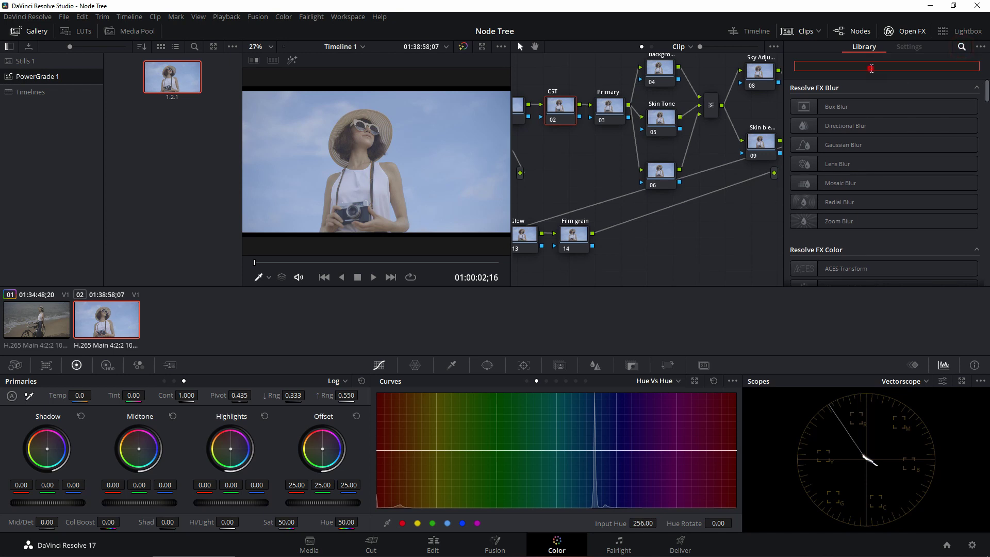
pyautogui.write('color')
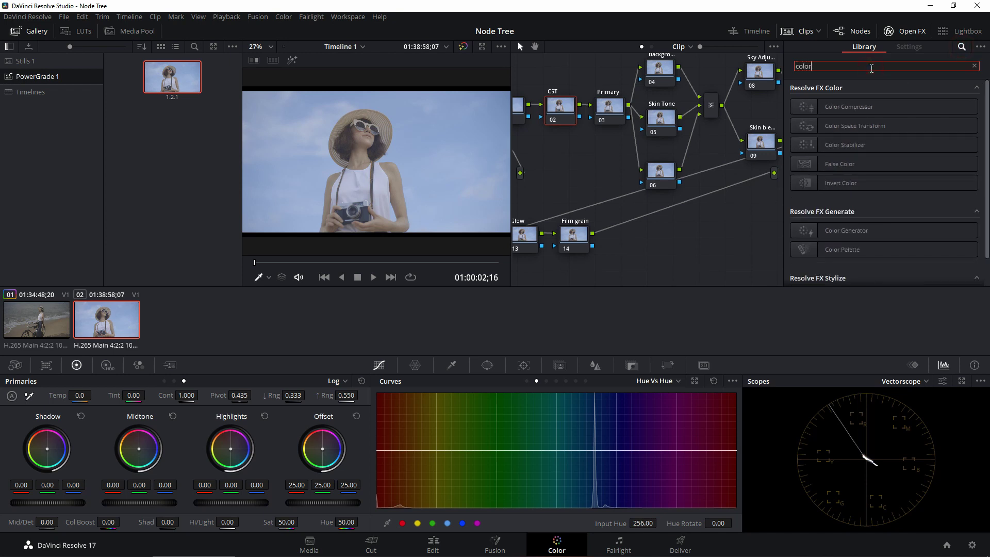
pyautogui.moveTo(825, 125); pyautogui.dragTo(573, 106)
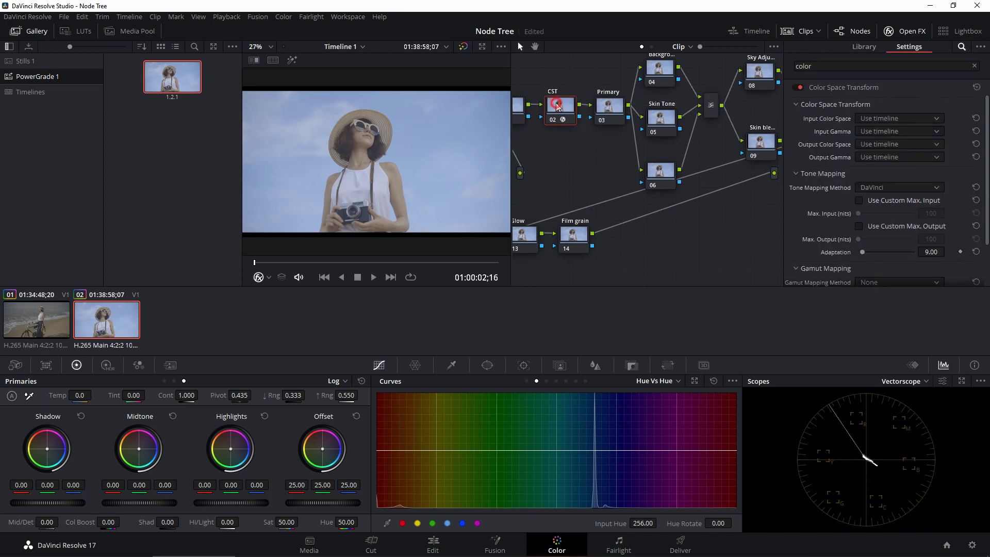
# Set the Color Space Transform's input color space to Canon Cinema Gamut and input gamma to Canon Log, and hide the Open FX library.
pyautogui.click(857, 118)
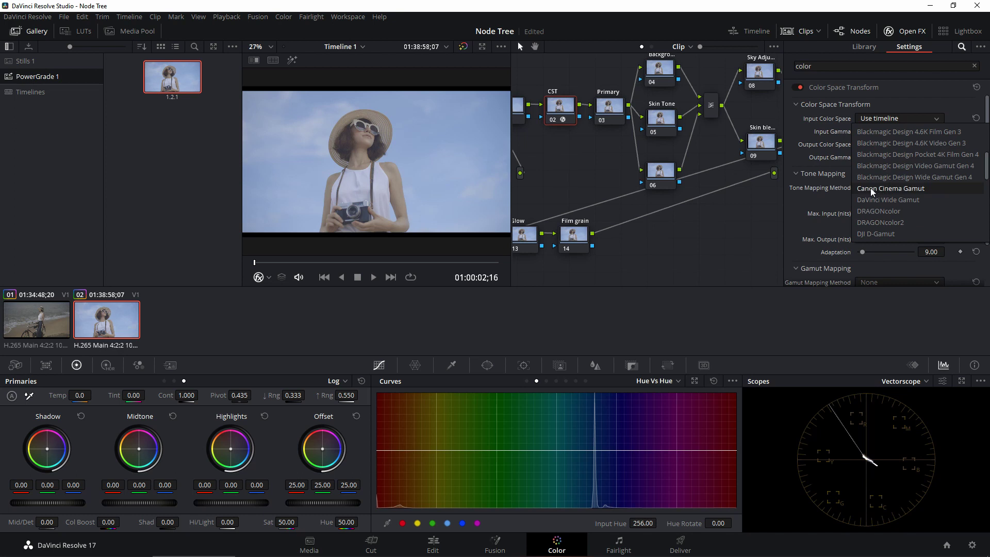
pyautogui.click(877, 187)
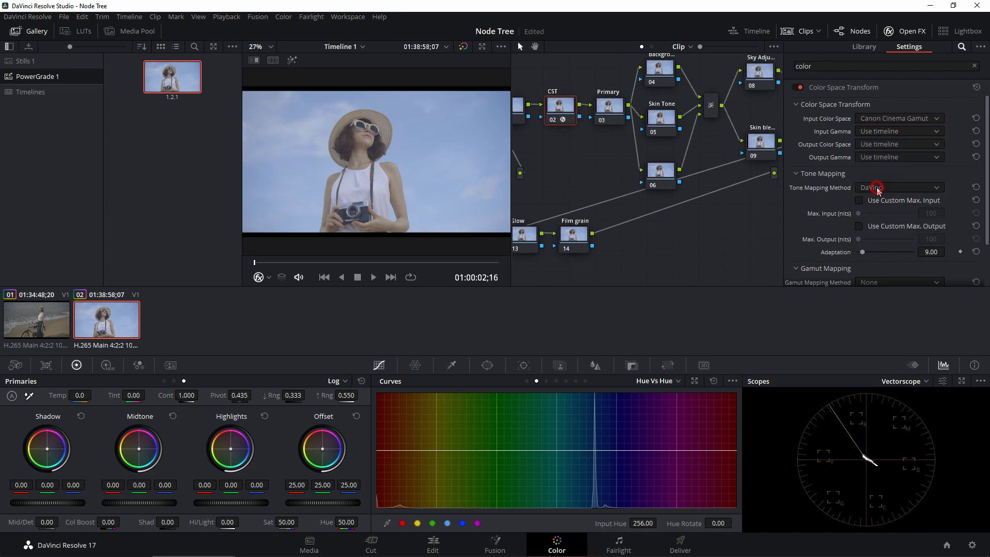
pyautogui.click(877, 131)
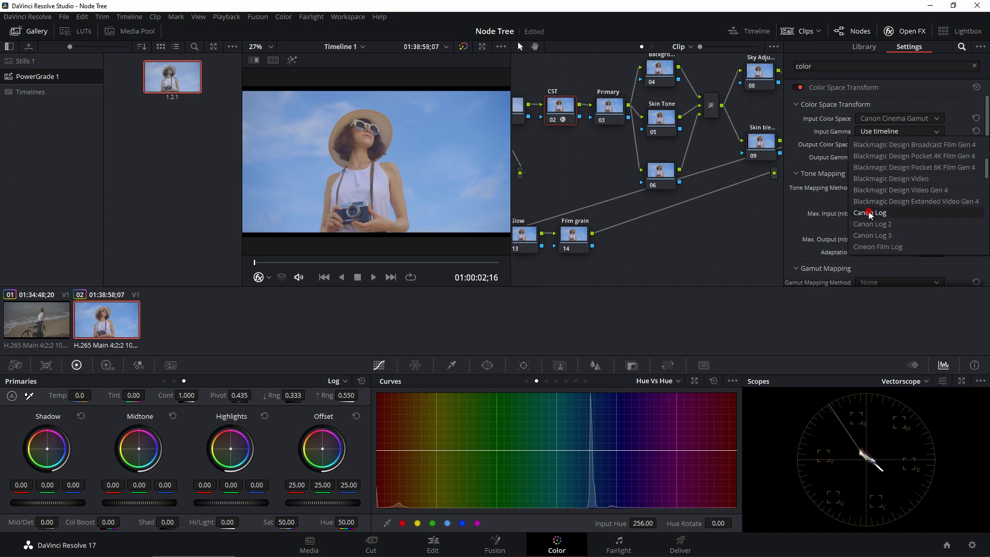
pyautogui.click(870, 212)
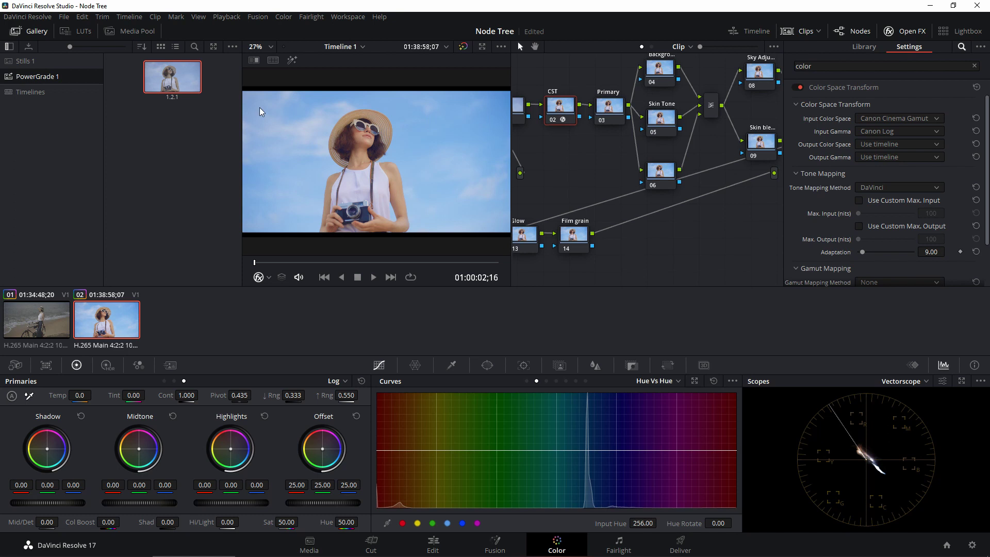
pyautogui.click(905, 31)
# Switch the scopes to Parade and raise the Primary node's contrast to 1.224.
pyautogui.click(648, 126)
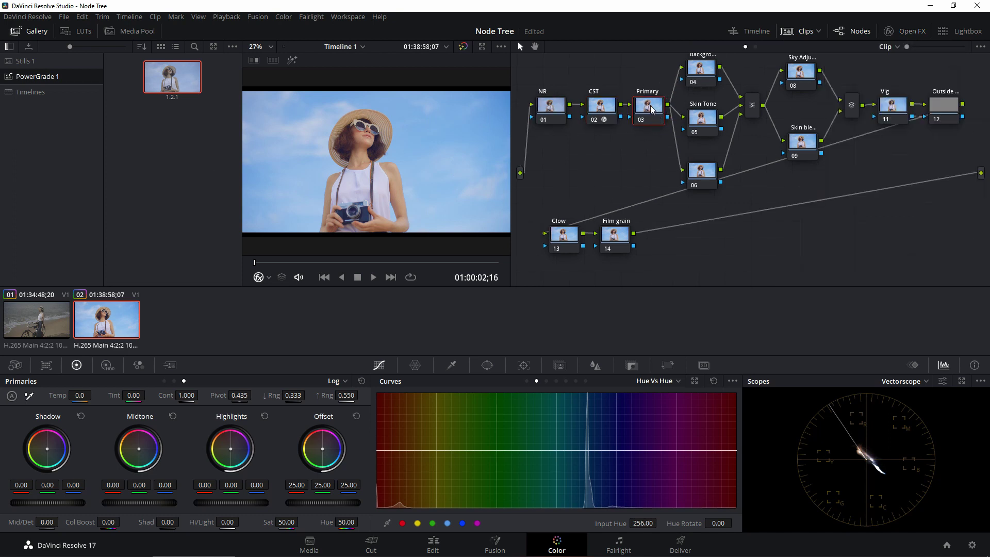
pyautogui.click(898, 382)
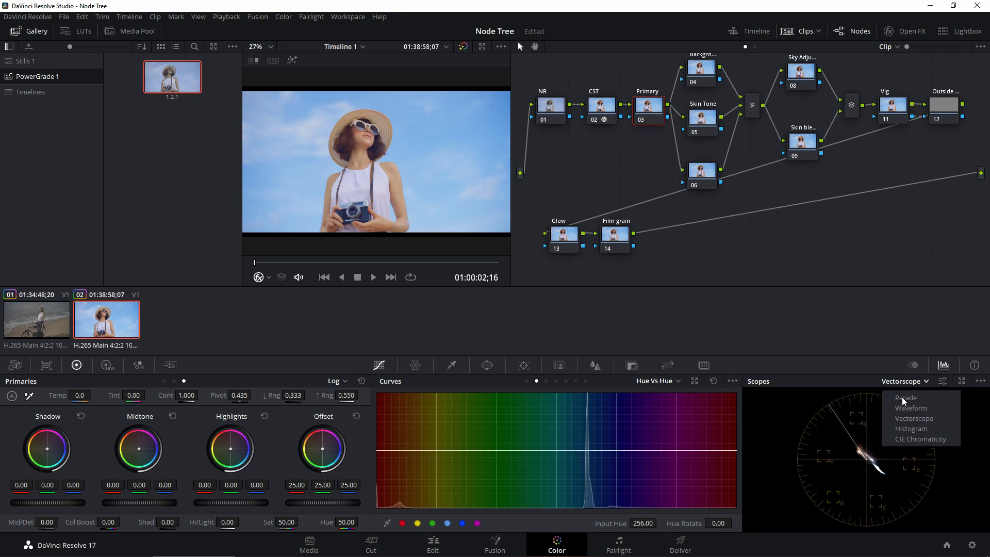
pyautogui.click(903, 399)
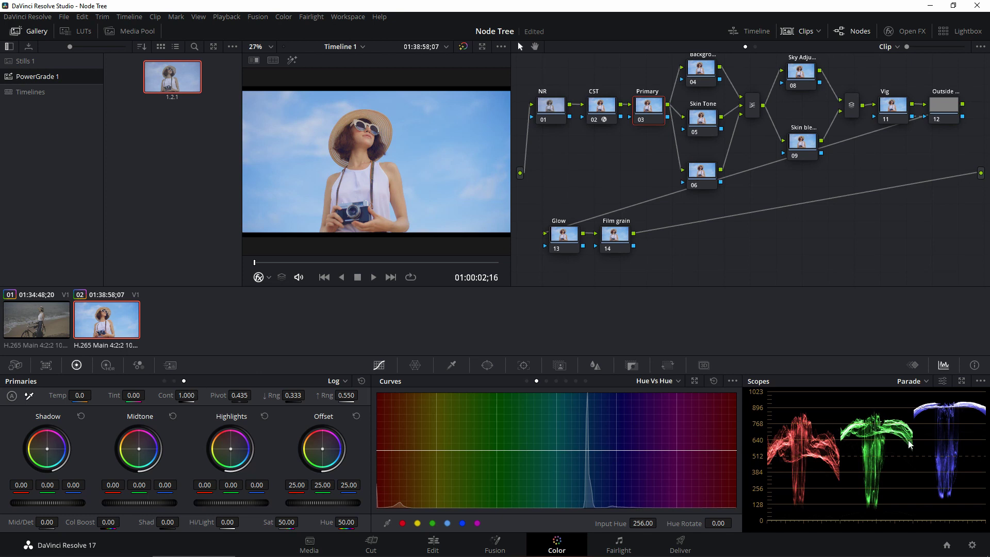
pyautogui.moveTo(187, 395); pyautogui.dragTo(201, 395)
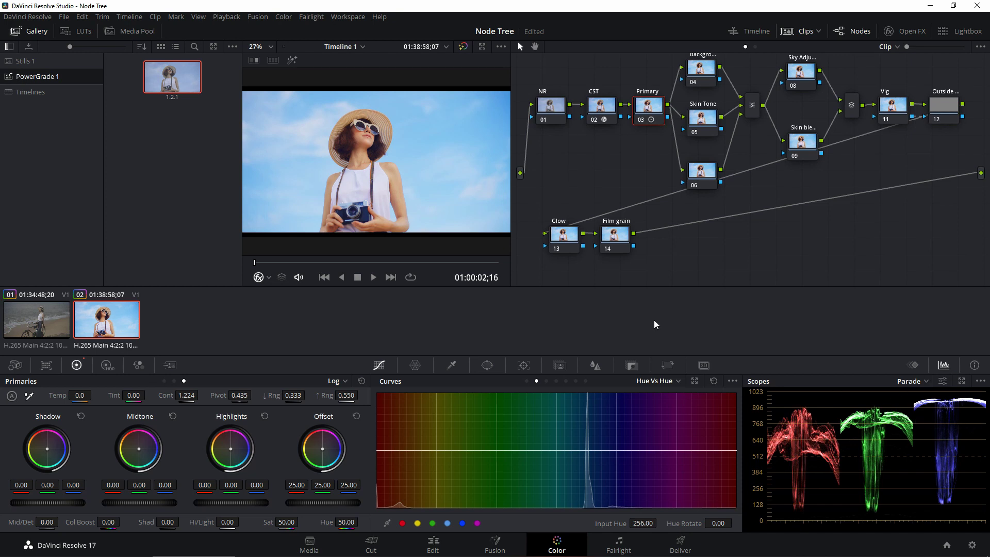
# White-balance the Primary node by sampling the woman's white top, and set its tint to -6.83.
pyautogui.click(30, 396)
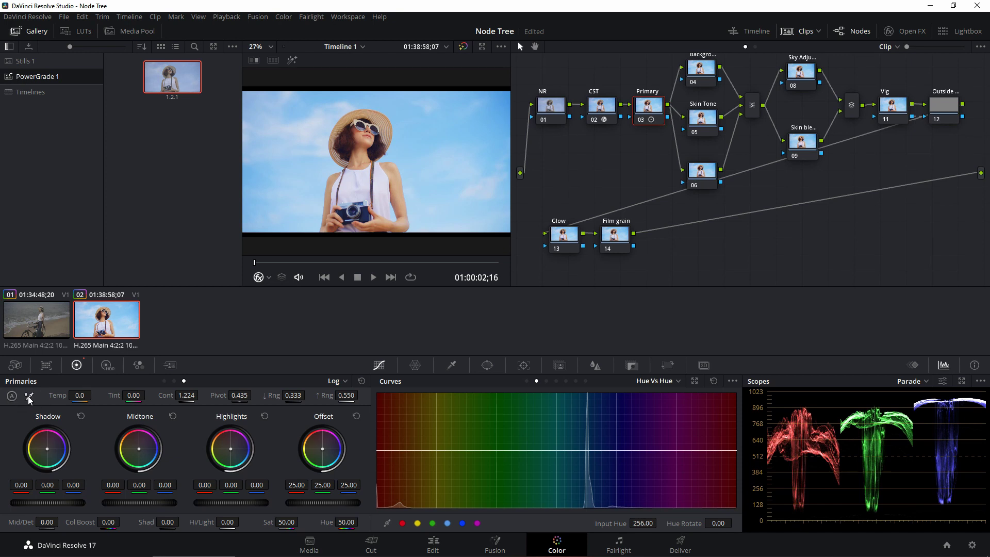
pyautogui.click(365, 183)
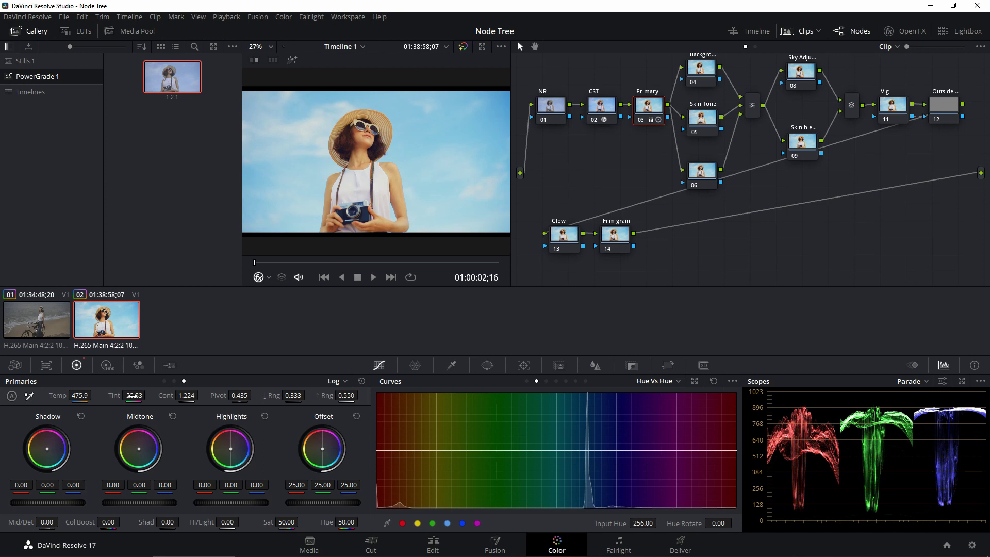
pyautogui.moveTo(133, 396); pyautogui.dragTo(148, 395)
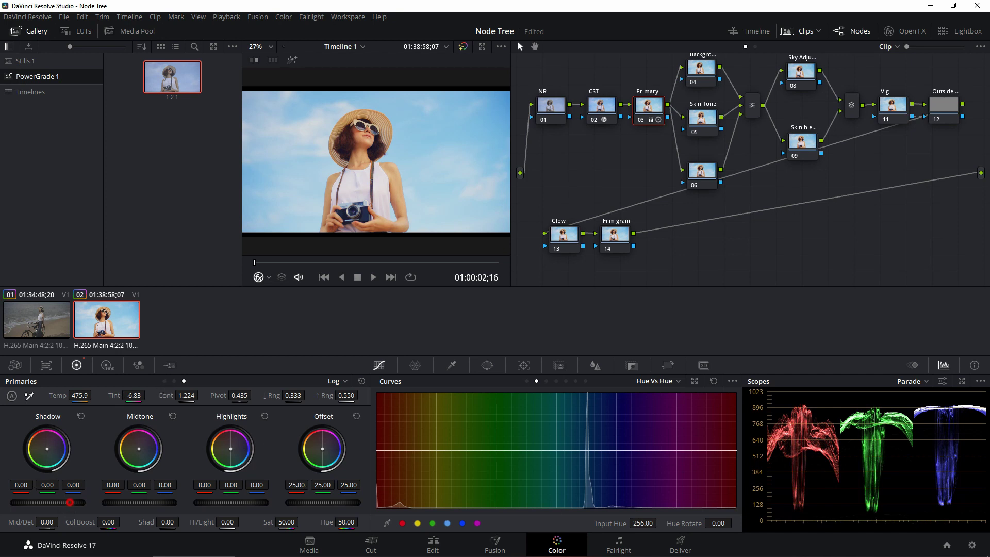
# Set the Primary node's offset to 17.35 and log shadow to 0.03, and compare the image with the node off and on.
pyautogui.moveTo(69, 502); pyautogui.dragTo(58, 503)
pyautogui.click(164, 382)
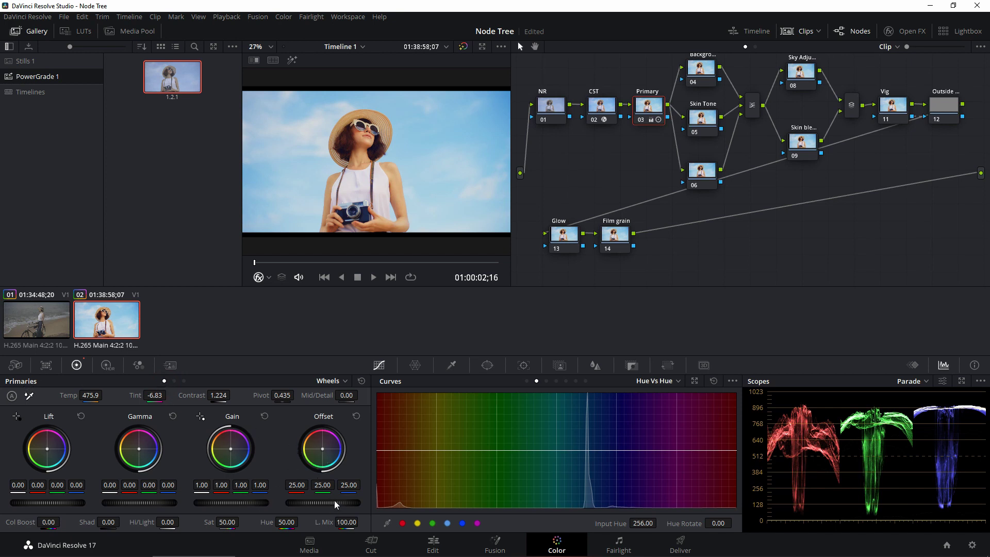
pyautogui.moveTo(334, 500); pyautogui.dragTo(266, 500)
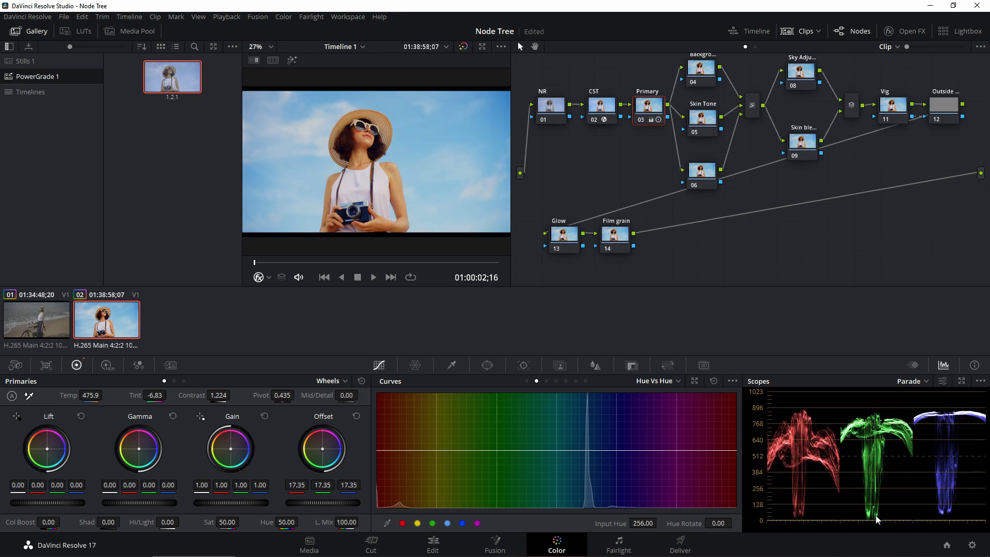
pyautogui.click(184, 381)
pyautogui.moveTo(43, 499); pyautogui.dragTo(53, 501)
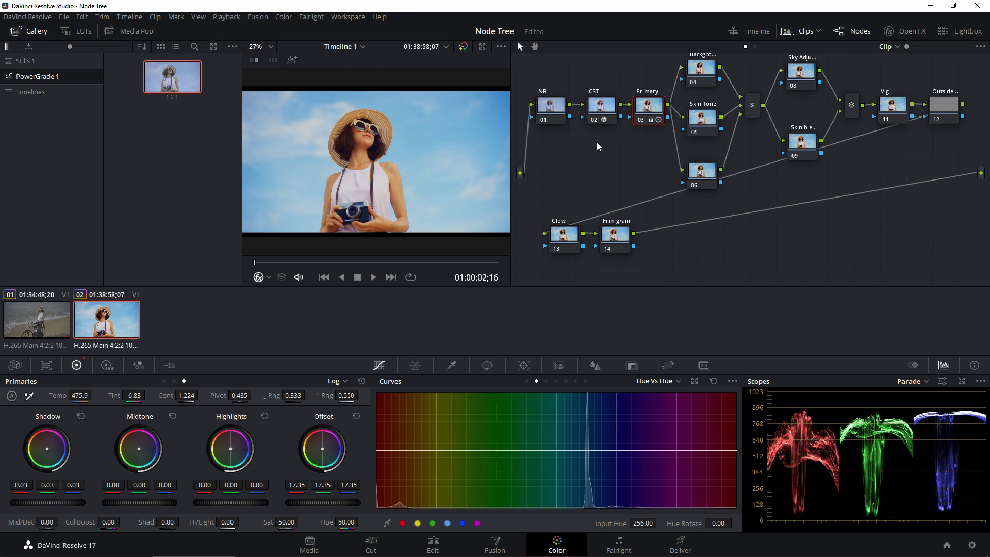
pyautogui.hotkey('ctrl', 'd')
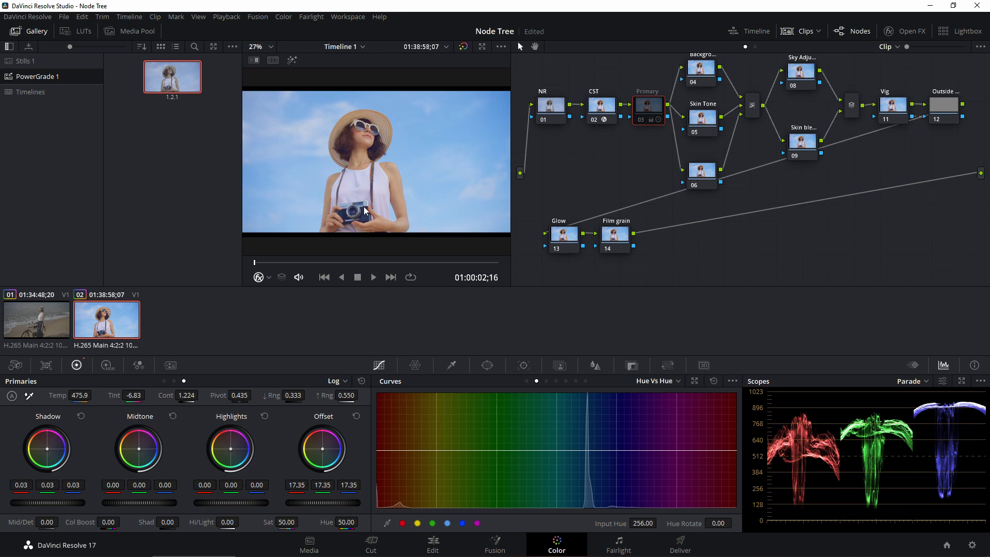
pyautogui.hotkey('ctrl', 'd')
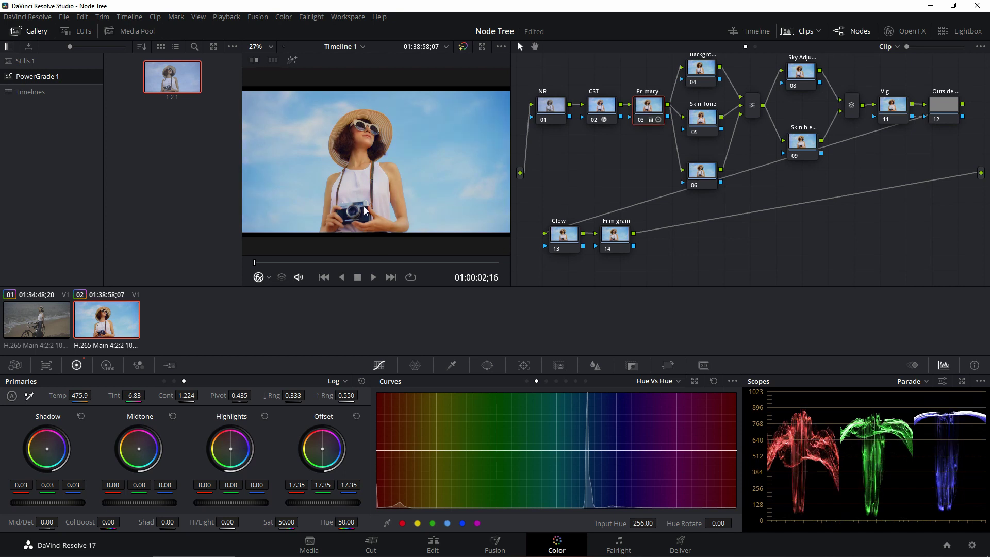
# Delete the existing Skin Tone node, and place the unlabelled parallel node below the Background node with the label Skin tone.
pyautogui.click(700, 128)
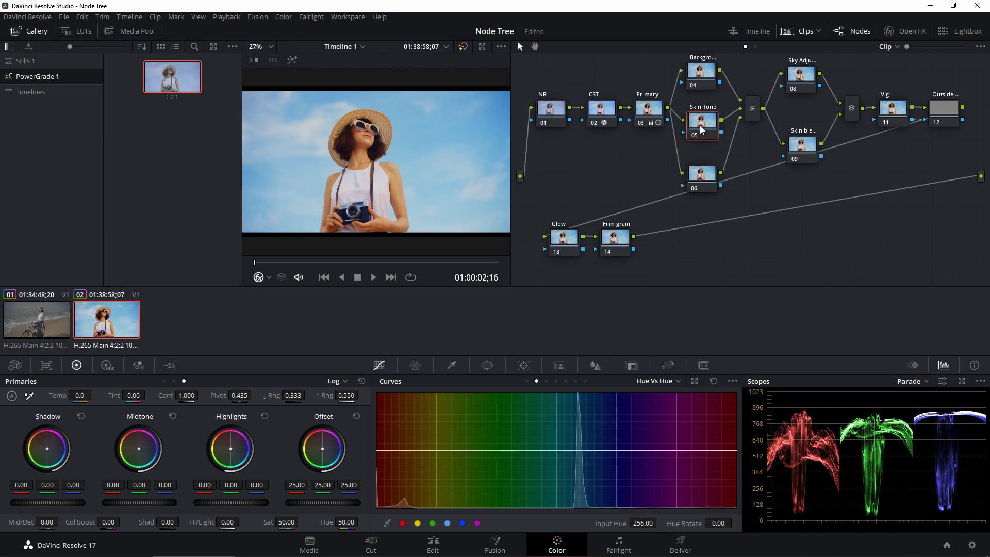
pyautogui.moveTo(701, 129); pyautogui.dragTo(702, 135)
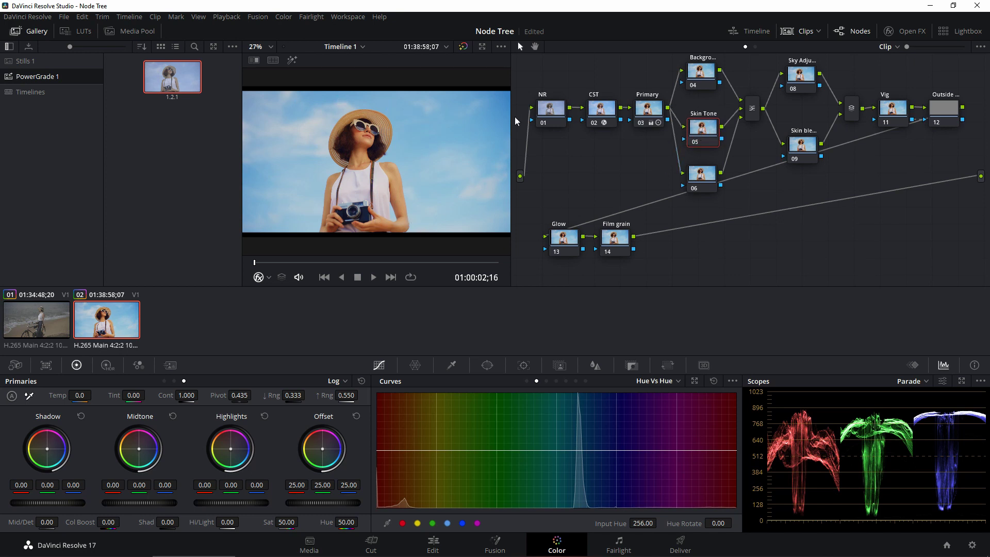
pyautogui.hotkey('ctrl', 'd')
pyautogui.click(701, 135)
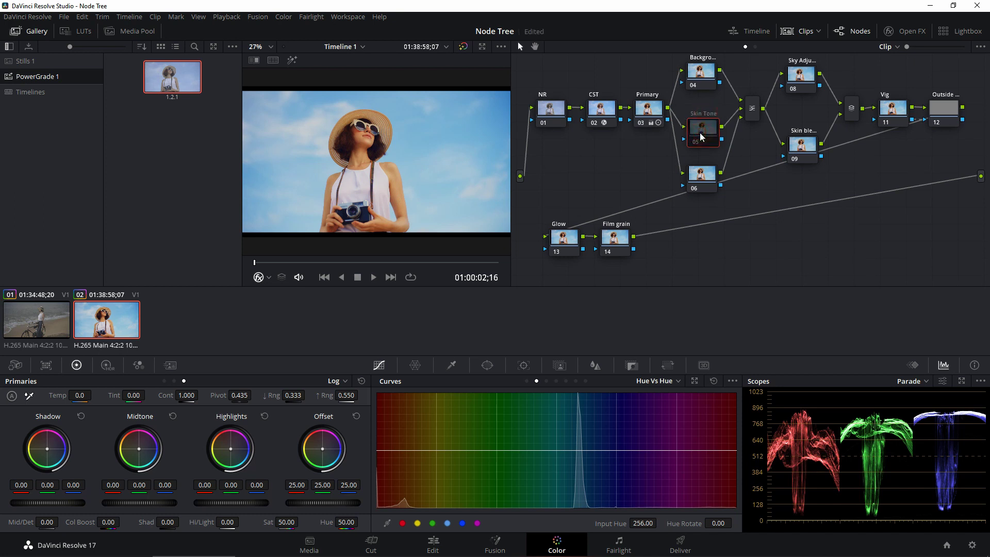
pyautogui.press('Delete')
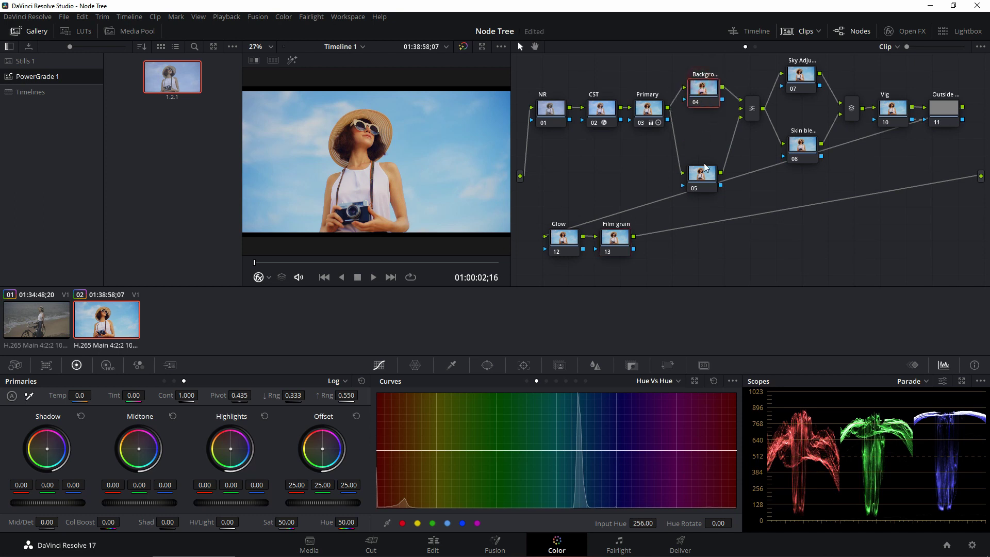
pyautogui.moveTo(701, 180); pyautogui.dragTo(703, 157)
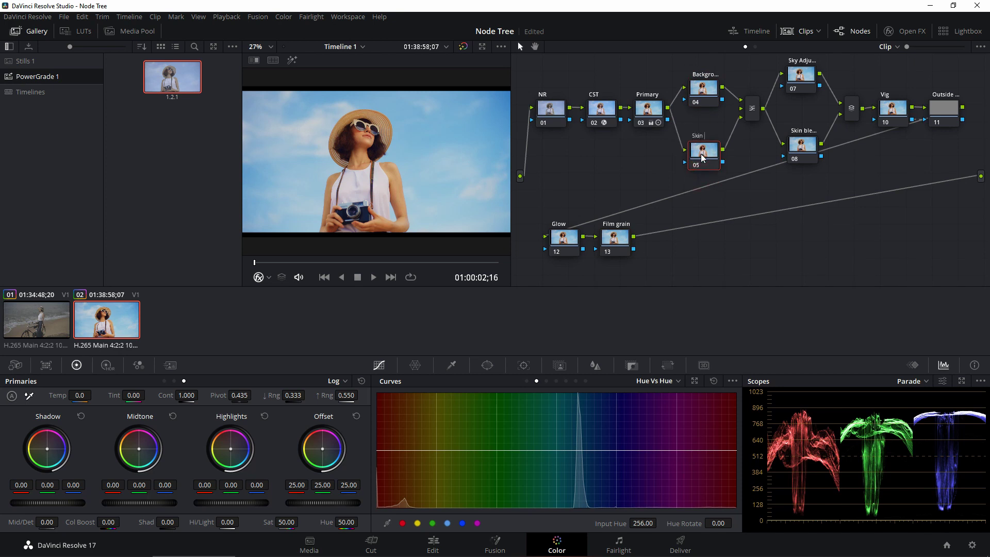
pyautogui.moveTo(702, 157); pyautogui.dragTo(702, 144)
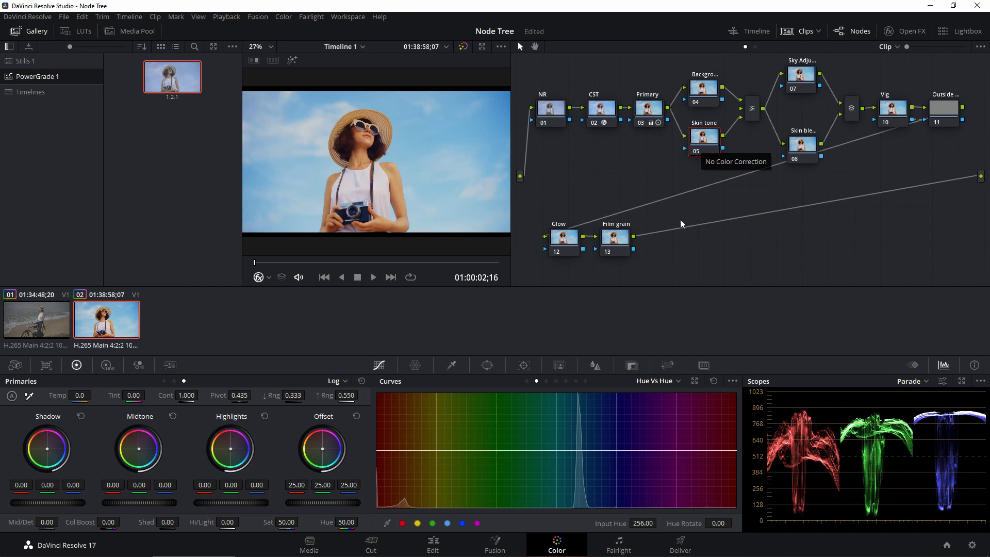
# Sample the woman's skin on her arm with the Qualifier in the Skin tone node and turn on the highlight view.
pyautogui.click(451, 365)
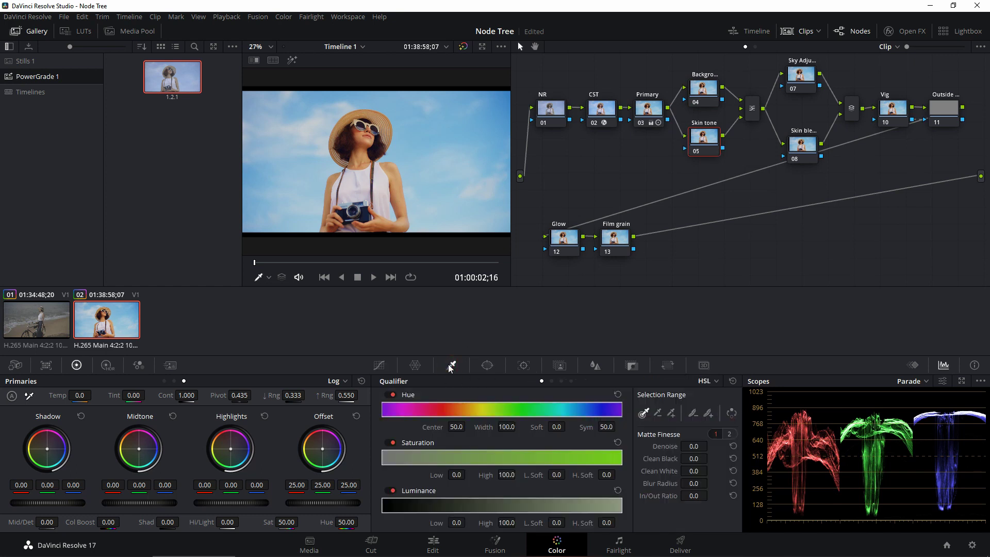
pyautogui.click(398, 175)
pyautogui.moveTo(398, 176)
pyautogui.mouseDown()
pyautogui.moveTo(405, 209)
pyautogui.moveTo(395, 225)
pyautogui.mouseUp()
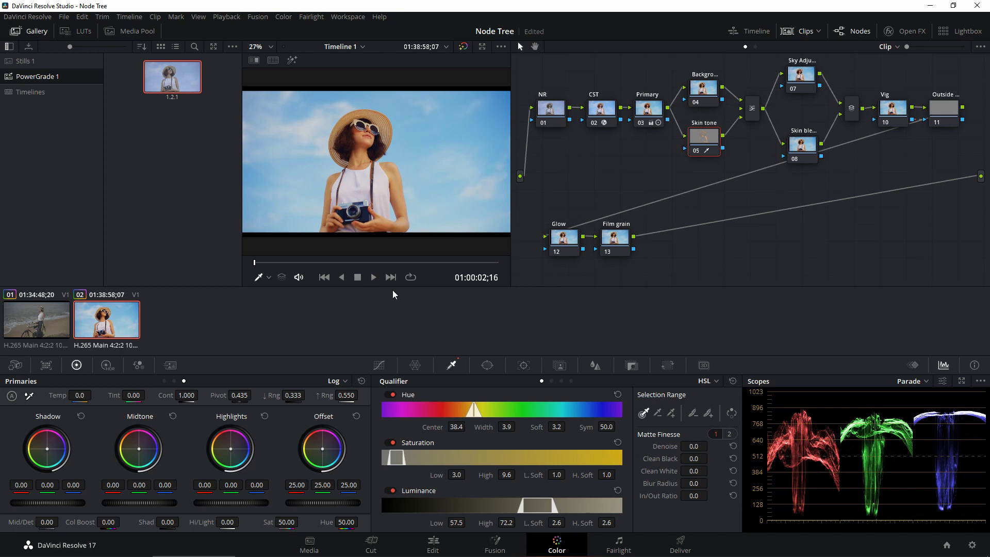
pyautogui.hotkey('shift', 'h')
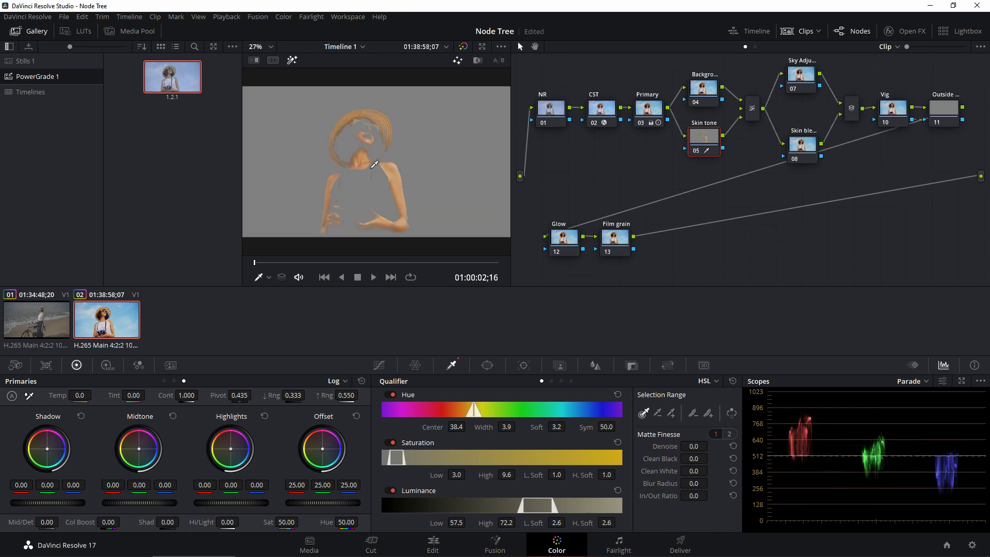
# Widen the qualifier's hue range, set luminance to 47.5–68.7, and add the woman's face area to the selection.
pyautogui.moveTo(483, 411); pyautogui.dragTo(462, 410)
pyautogui.moveTo(536, 505); pyautogui.dragTo(504, 506)
pyautogui.moveTo(404, 458); pyautogui.dragTo(399, 459)
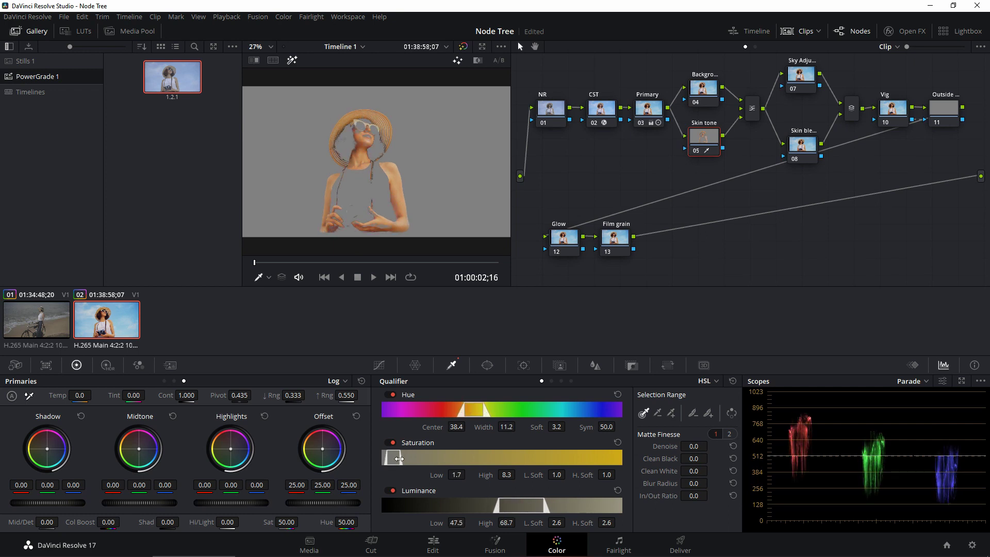
pyautogui.click(670, 412)
pyautogui.moveTo(355, 124); pyautogui.dragTo(371, 137)
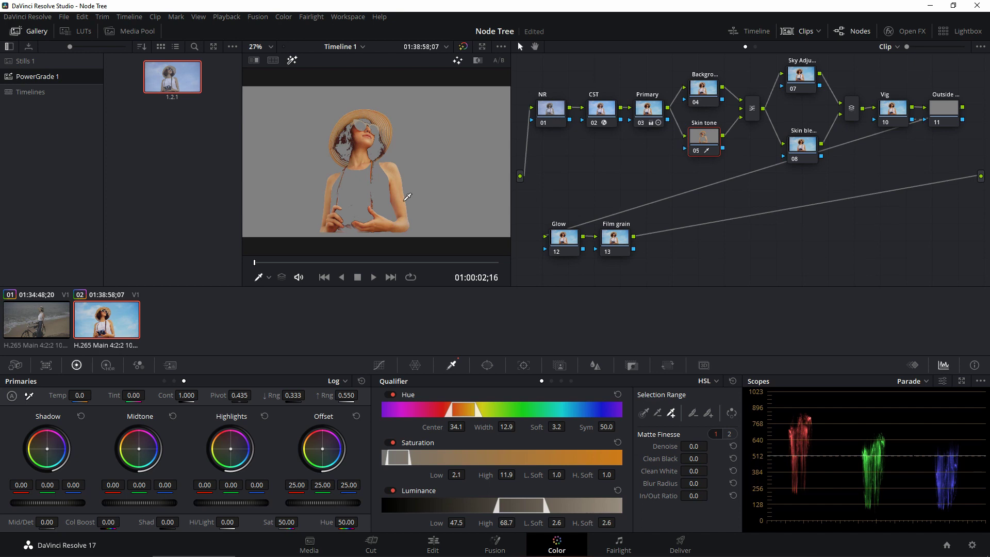
# Switch the scopes to Vectorscope and toggle the skin tone indicator off and on, leaving it shown.
pyautogui.click(916, 384)
pyautogui.click(917, 423)
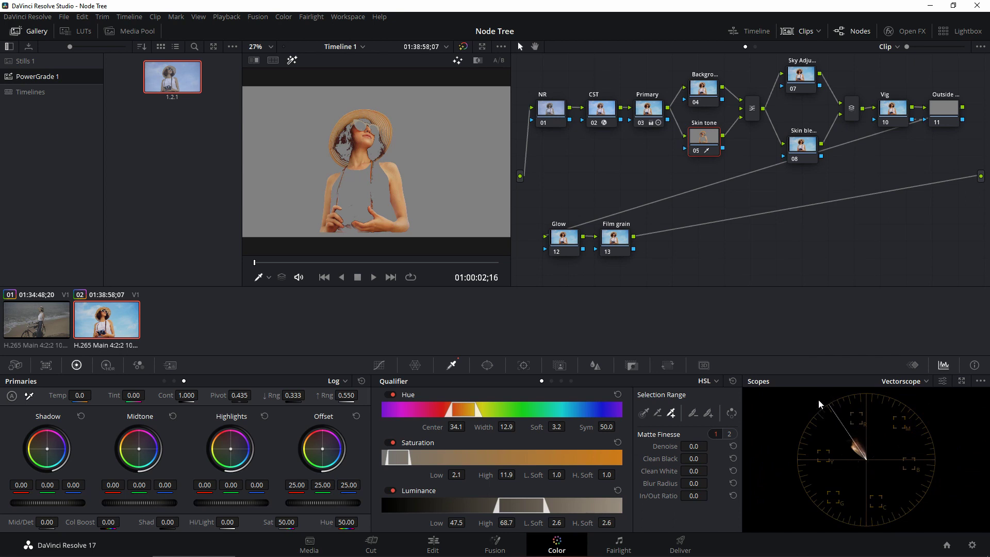
pyautogui.click(943, 384)
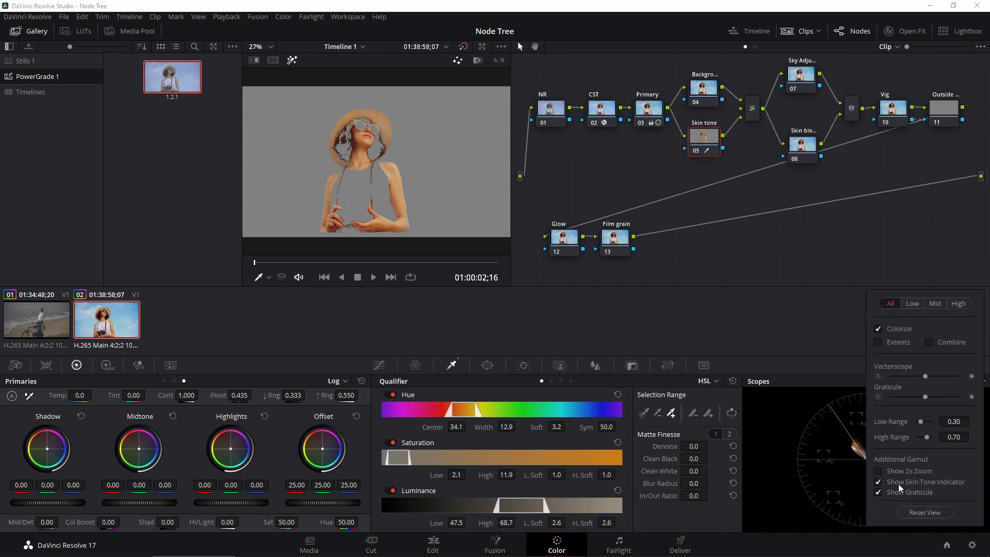
pyautogui.click(879, 482)
pyautogui.click(879, 482)
pyautogui.click(807, 427)
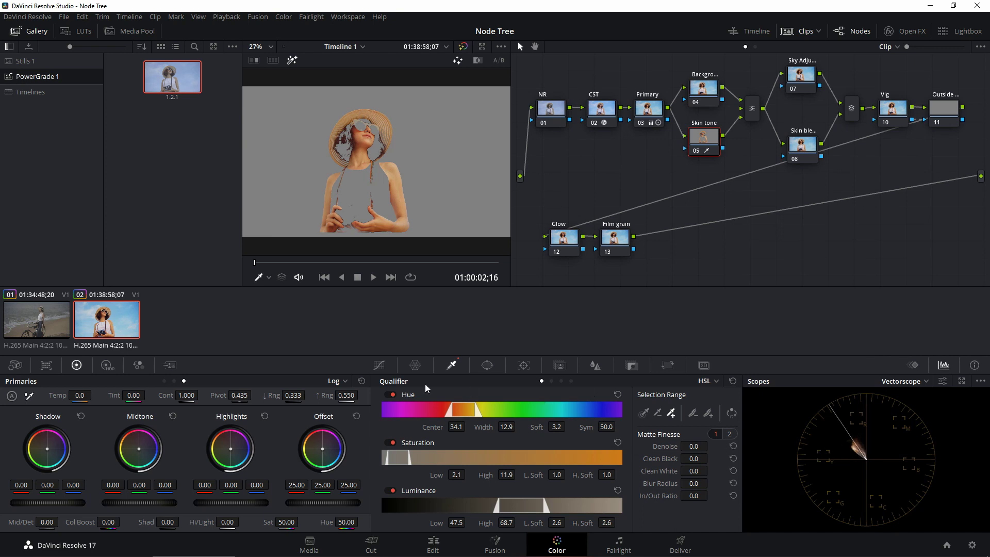
# Add yellow control points to the Skin tone node's Hue Vs Hue curve and raise the yellow point to a hue rotate of 18.40.
pyautogui.click(380, 365)
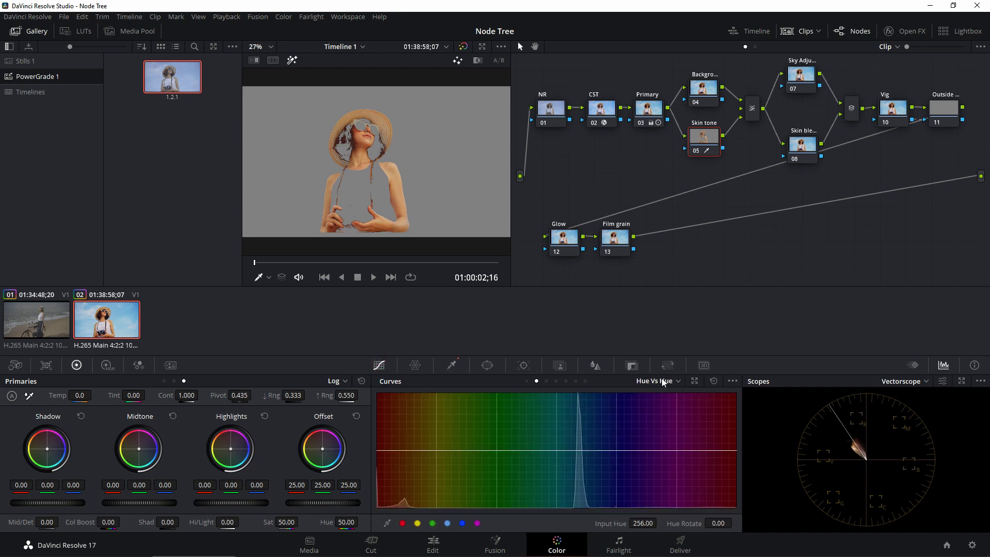
pyautogui.click(527, 381)
pyautogui.click(536, 382)
pyautogui.click(417, 523)
pyautogui.moveTo(437, 450); pyautogui.dragTo(436, 445)
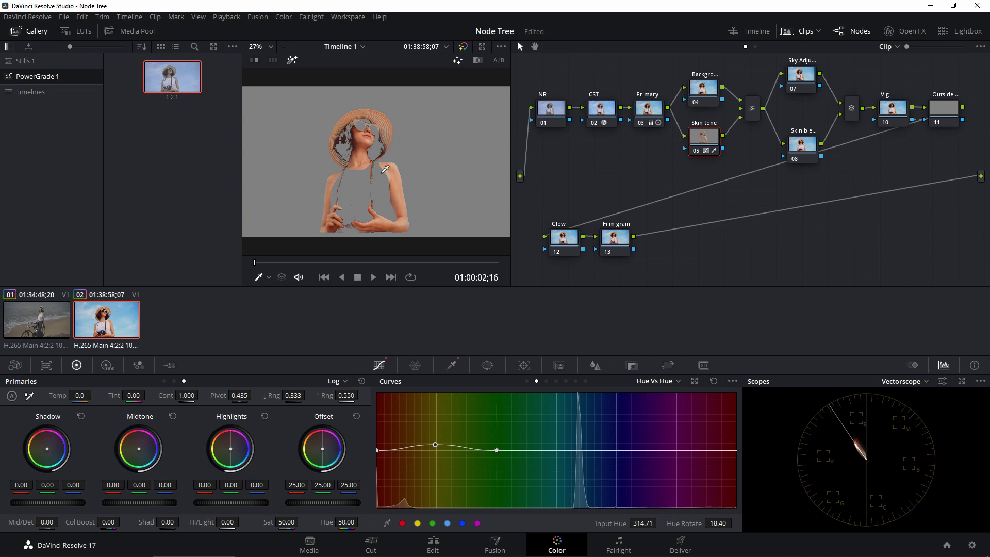
# Turn off the highlight view and slightly increase the Skin tone node's saturation.
pyautogui.hotkey('shift', 'h')
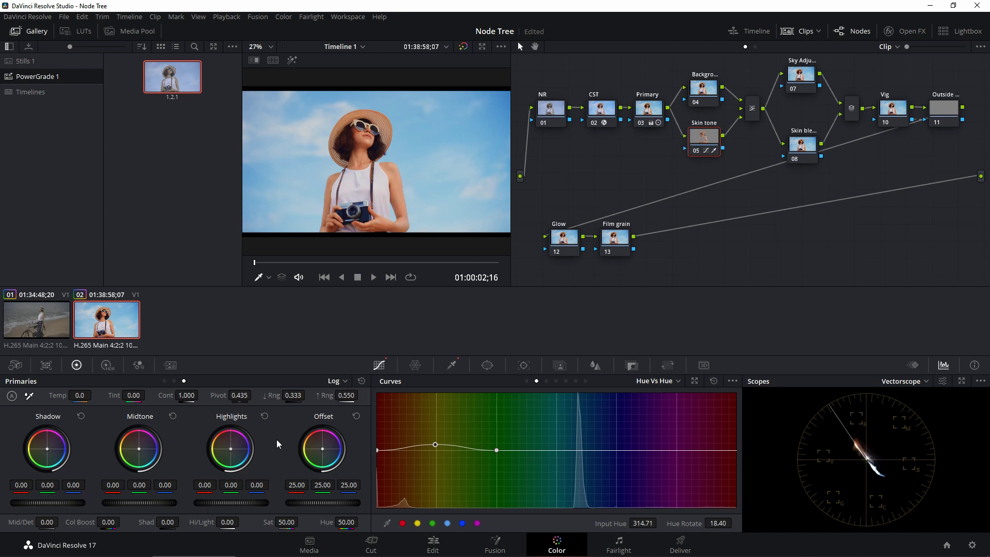
pyautogui.click(287, 523)
pyautogui.moveTo(302, 523); pyautogui.dragTo(308, 522)
# Set the Background node's color boost to 20.00.
pyautogui.click(707, 85)
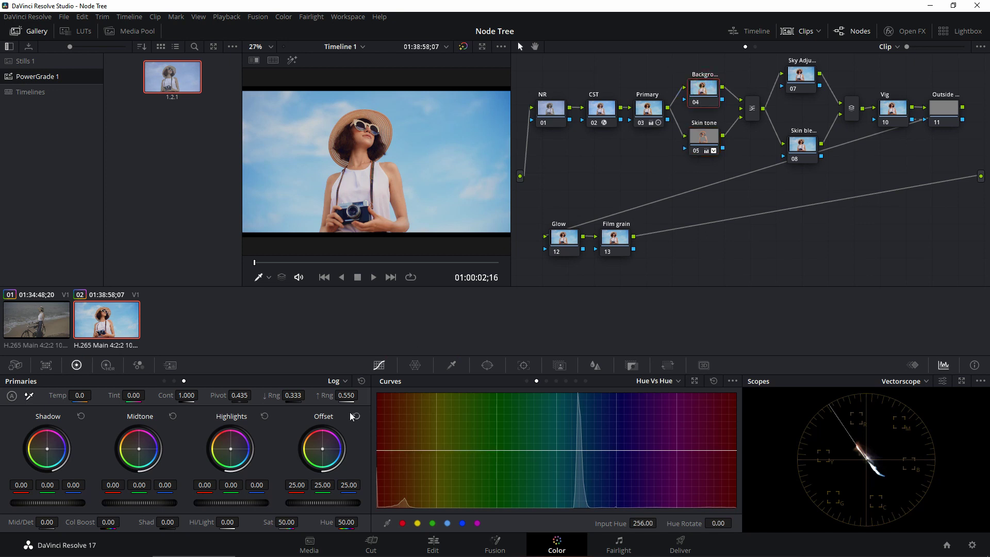
pyautogui.moveTo(111, 525); pyautogui.dragTo(123, 521)
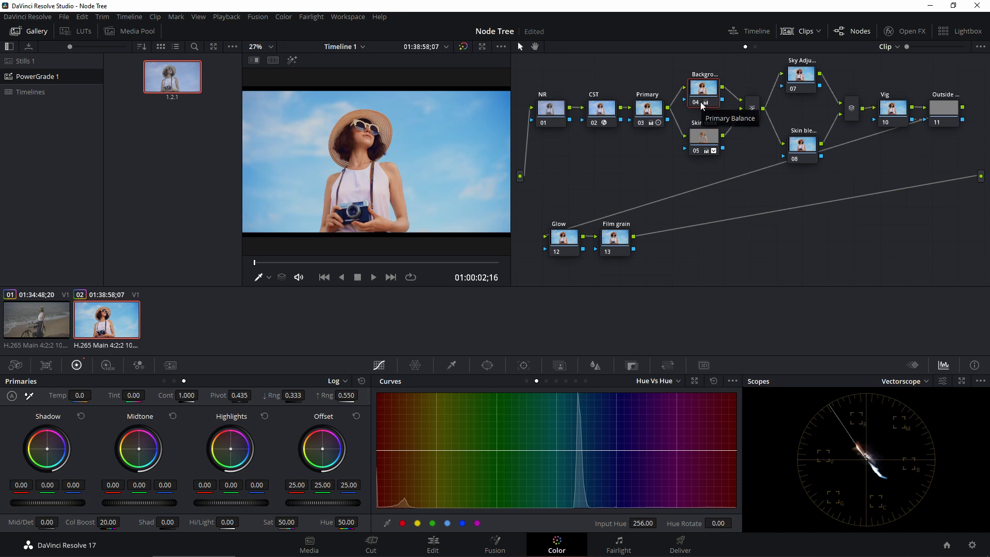
# Toggle the Background node off and on, and enlarge the viewer by hiding the gallery and the clip thumbnails.
pyautogui.hotkey('ctrl', 'd')
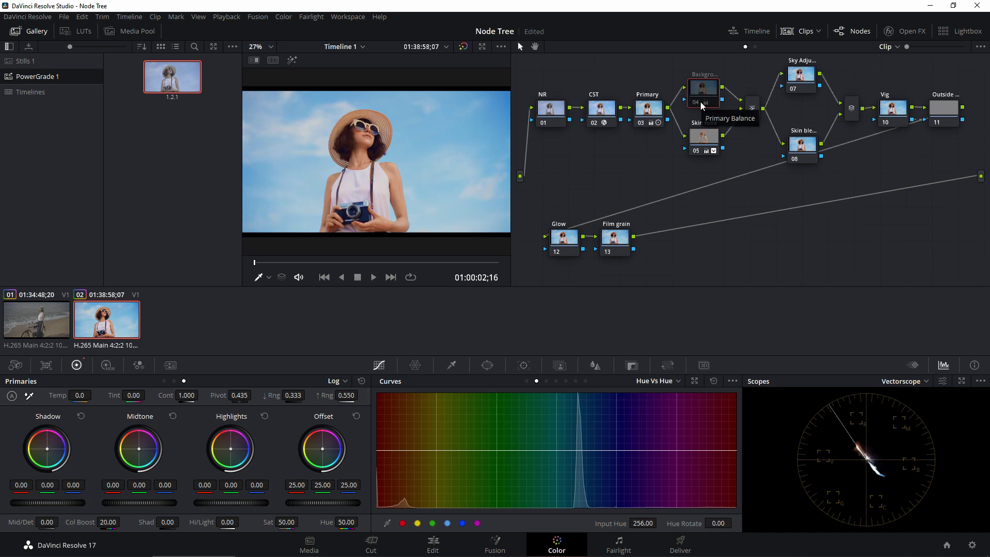
pyautogui.hotkey('ctrl', 'd')
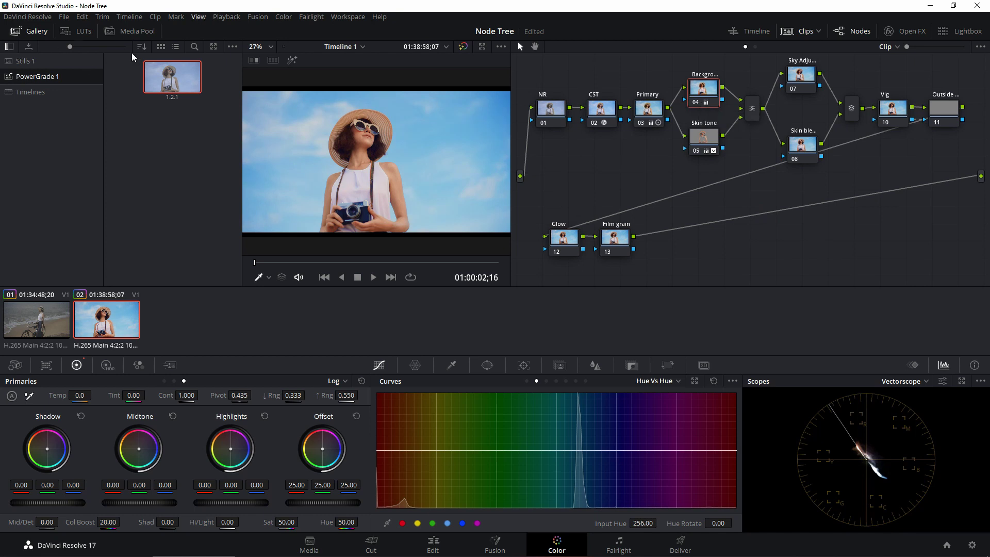
pyautogui.click(26, 33)
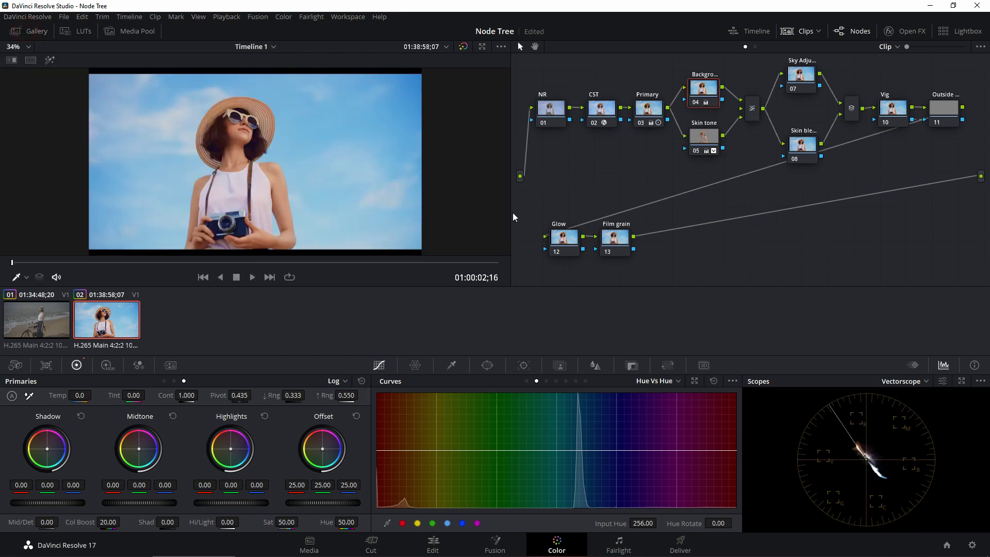
pyautogui.moveTo(513, 206); pyautogui.dragTo(573, 226)
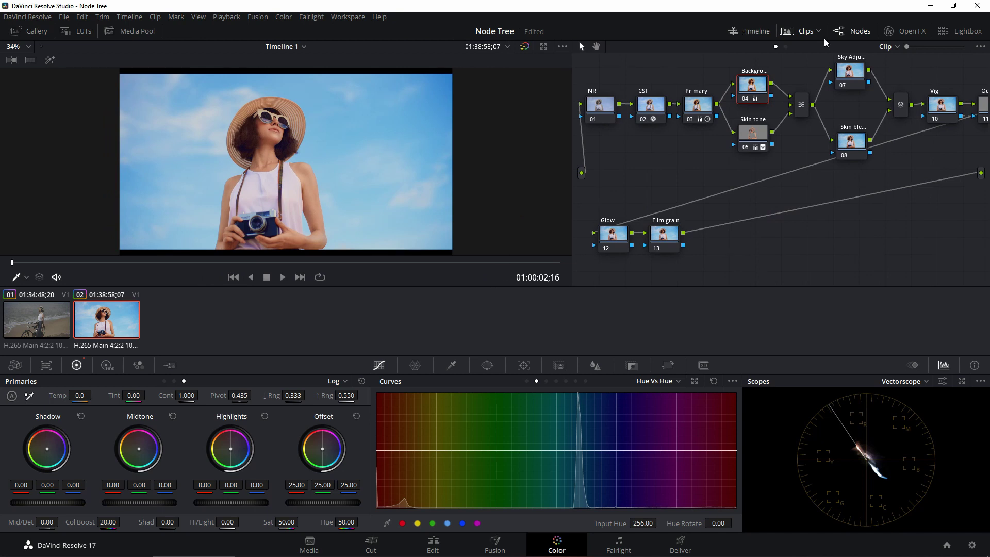
pyautogui.click(801, 31)
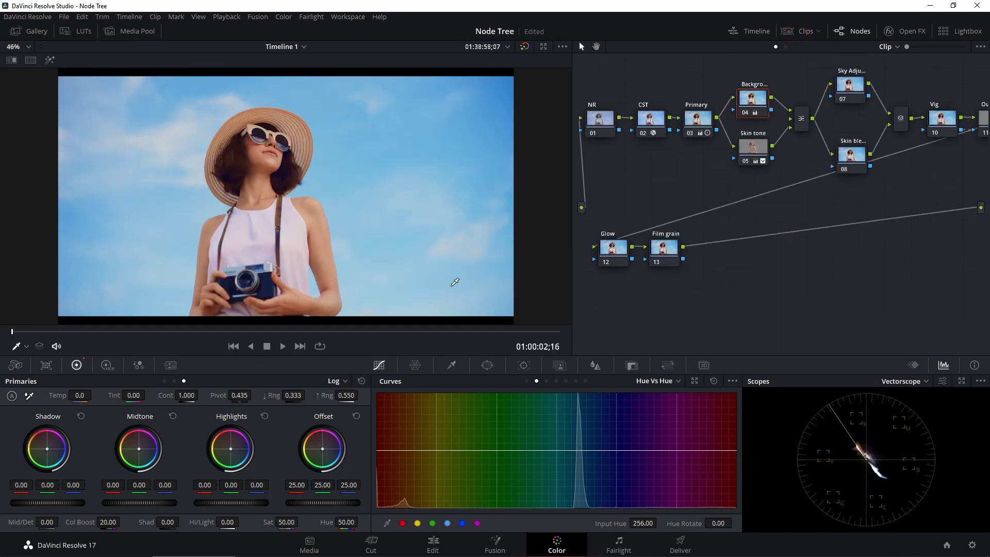
# Compare the image with the Background node and the Skin tone node each bypassed and re-enabled.
pyautogui.hotkey('ctrl', 'd')
pyautogui.hotkey('ctrl', 'd')
pyautogui.click(750, 148)
pyautogui.hotkey('ctrl', 'd')
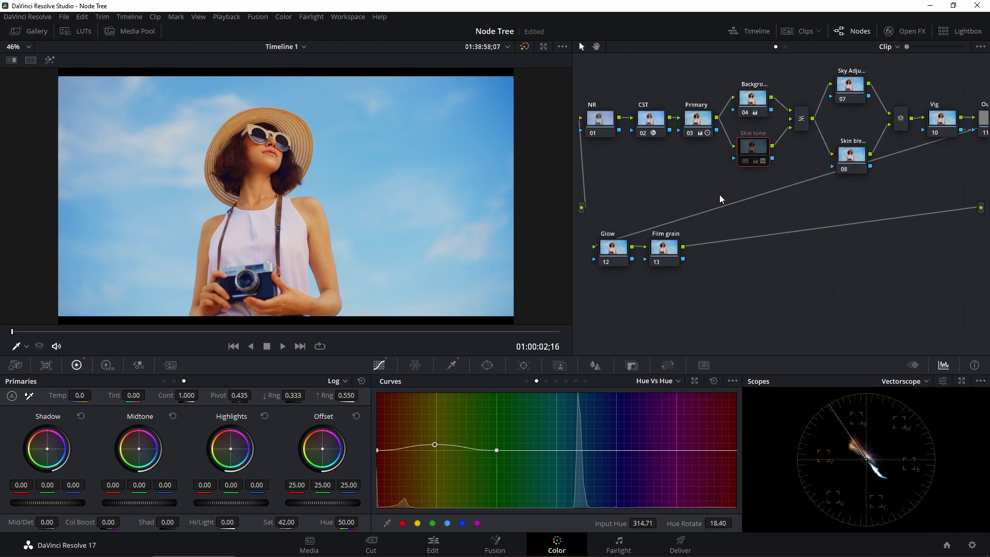
pyautogui.hotkey('ctrl', 'd')
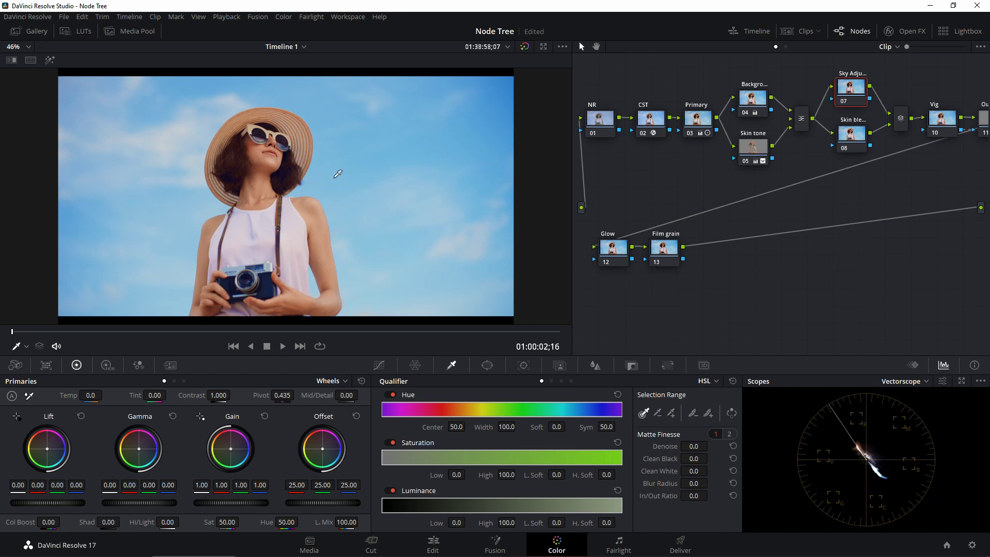
# Save the project and sample the deep blue sky with the HSL qualifier on node 07, showing the highlighted selection.
pyautogui.hotkey('ctrl', 's')
pyautogui.click(500, 78)
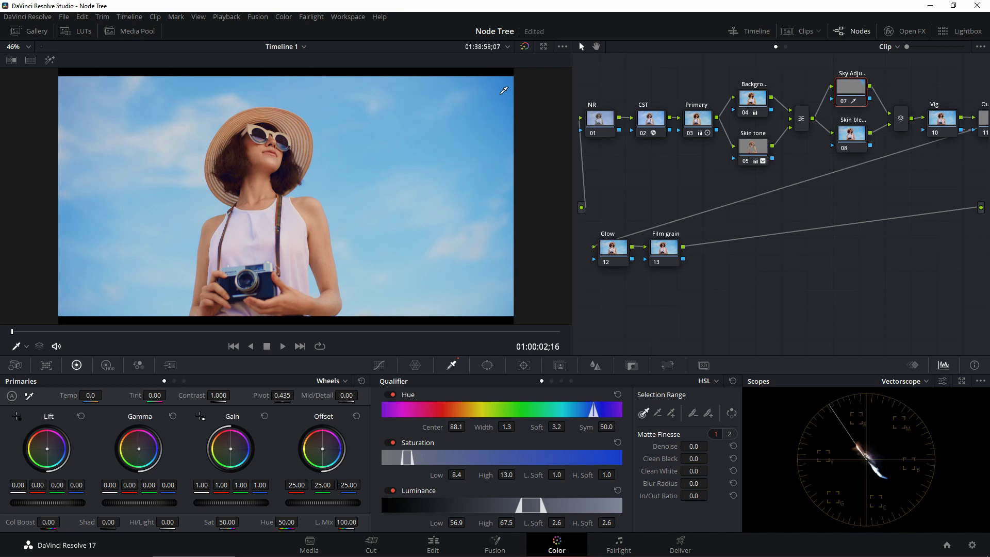
pyautogui.hotkey('shift', 'h')
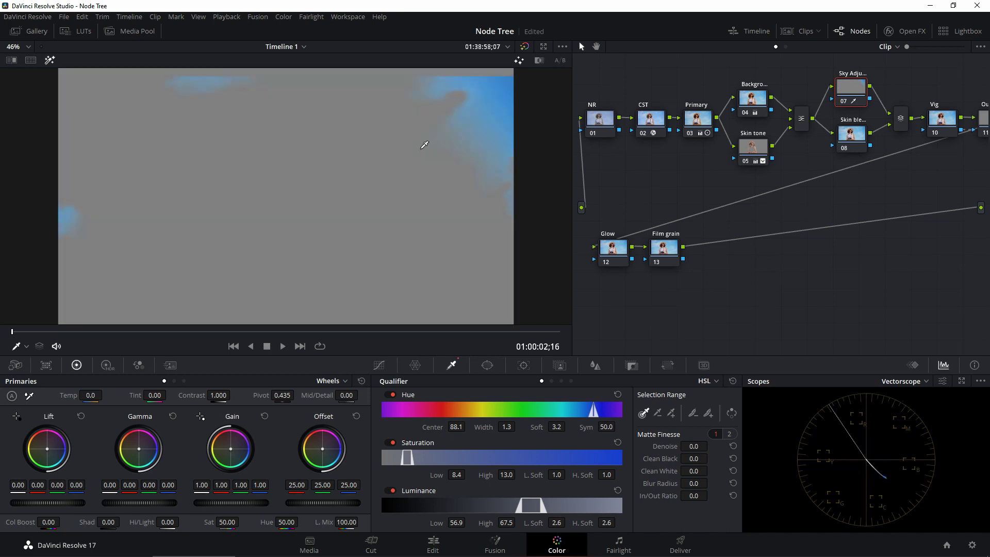
# Add the rest of the sky to the qualifier selection with a blur radius of 34.0, and turn off the highlight view.
pyautogui.click(671, 414)
pyautogui.moveTo(398, 84)
pyautogui.mouseDown()
pyautogui.moveTo(374, 89)
pyautogui.moveTo(364, 165)
pyautogui.moveTo(337, 125)
pyautogui.moveTo(266, 83)
pyautogui.moveTo(223, 85)
pyautogui.moveTo(210, 97)
pyautogui.moveTo(232, 103)
pyautogui.moveTo(180, 106)
pyautogui.moveTo(152, 87)
pyautogui.moveTo(94, 96)
pyautogui.mouseUp()
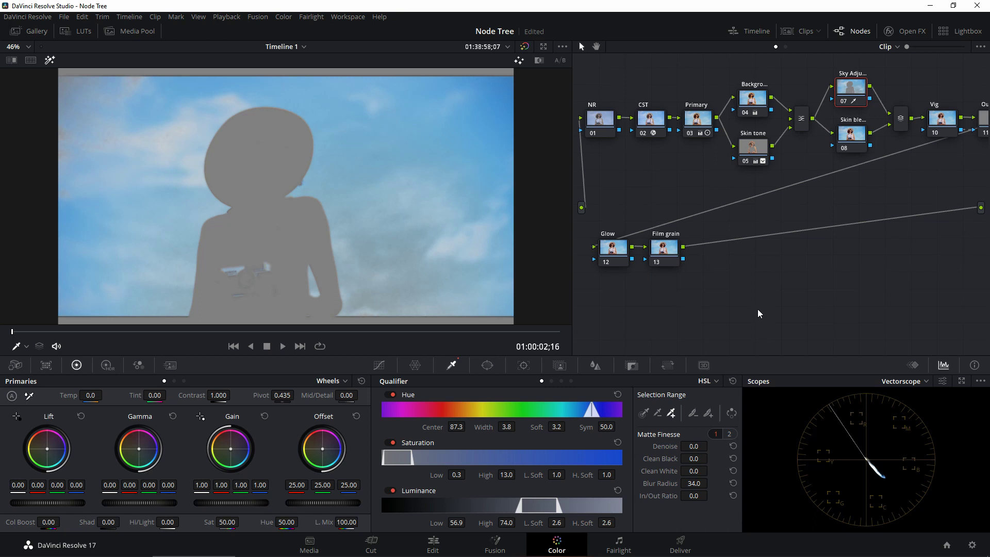
pyautogui.hotkey('shift', 'h')
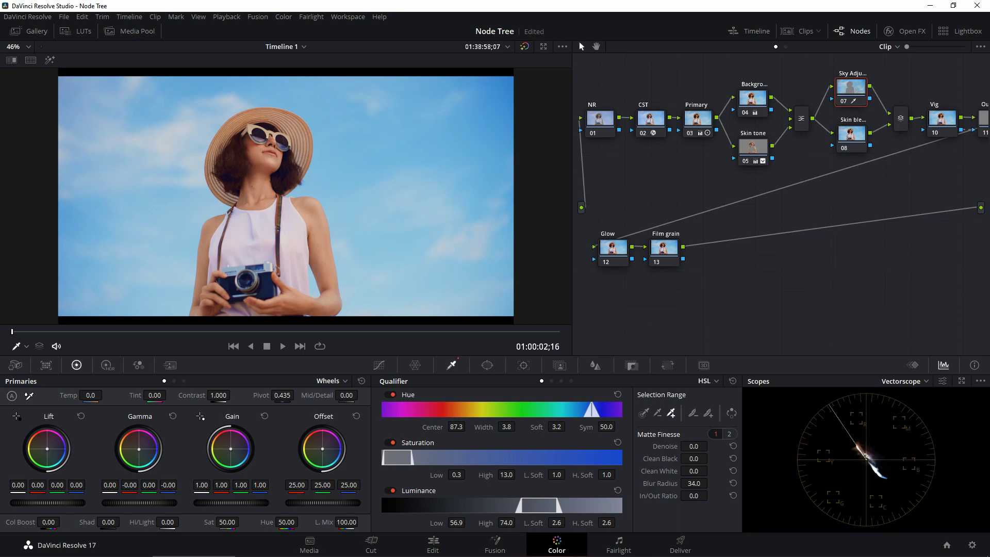
# Shift the gamma of sky node 07 toward teal and set the tint of skin node 08 to -21.50.
pyautogui.moveTo(139, 448); pyautogui.dragTo(134, 456)
pyautogui.click(853, 151)
pyautogui.moveTo(855, 144); pyautogui.dragTo(856, 140)
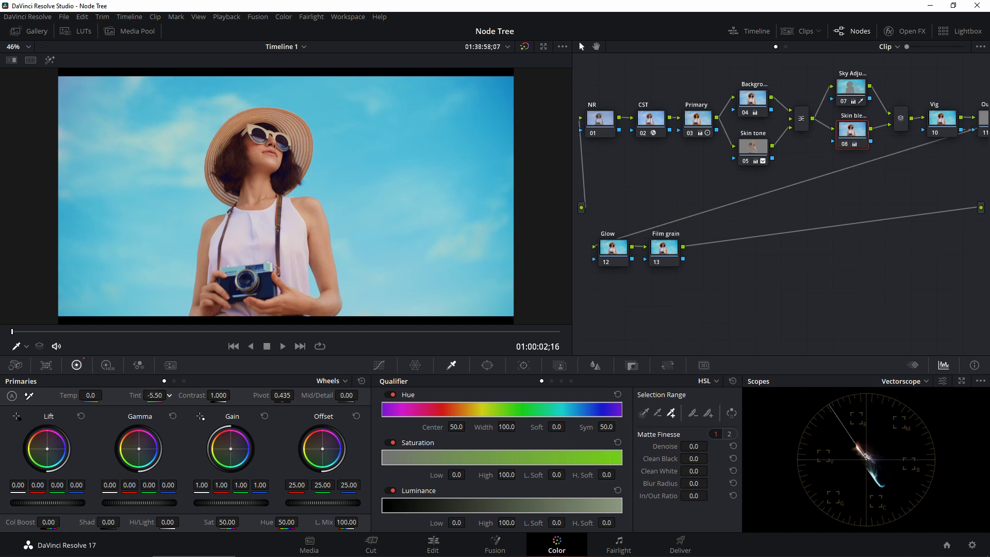
pyautogui.moveTo(154, 395); pyautogui.dragTo(165, 395)
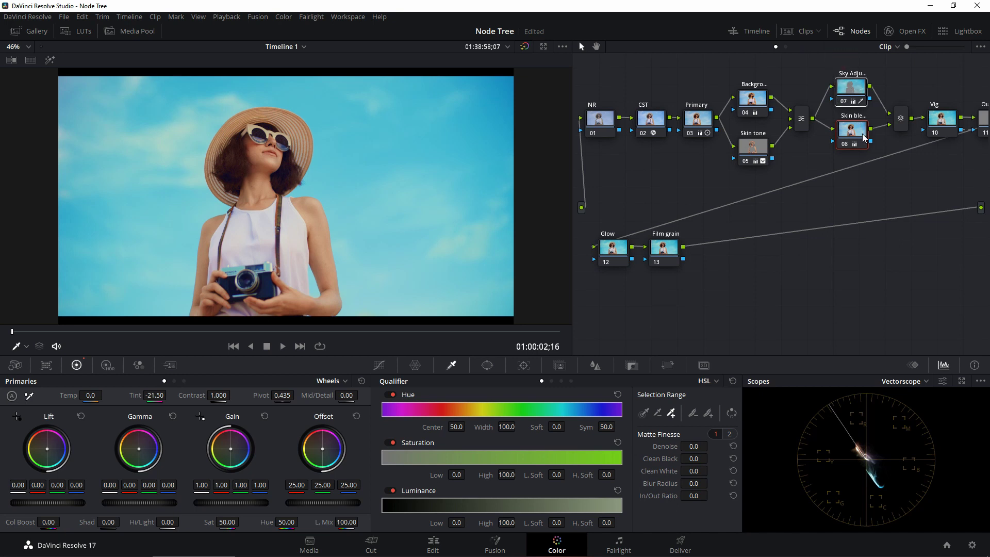
# Compare the image with the sky and skin nodes 07 and 08 bypassed together and re-enabled.
pyautogui.hotkey('ctrl', 'd')
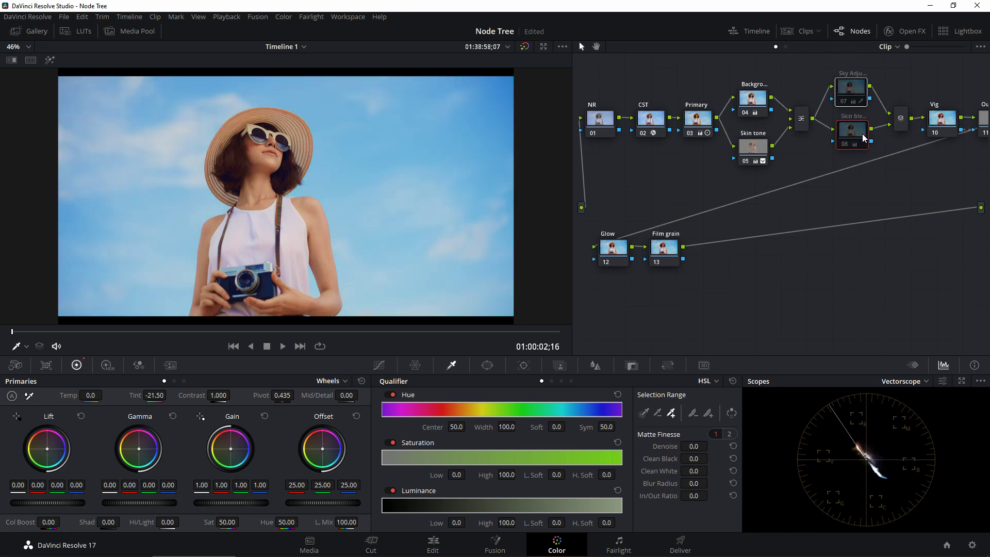
pyautogui.hotkey('ctrl', 'd')
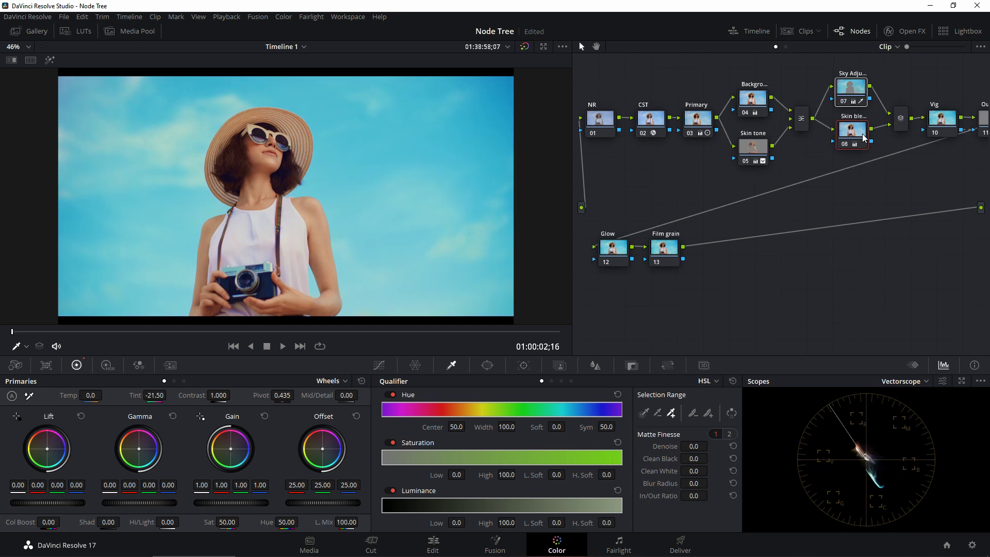
# Rearrange the layer mixer and Vig nodes closer to the sky and skin nodes, and add a circle window to the Vig node.
pyautogui.click(938, 126)
pyautogui.moveTo(900, 119); pyautogui.dragTo(963, 112)
pyautogui.click(924, 110)
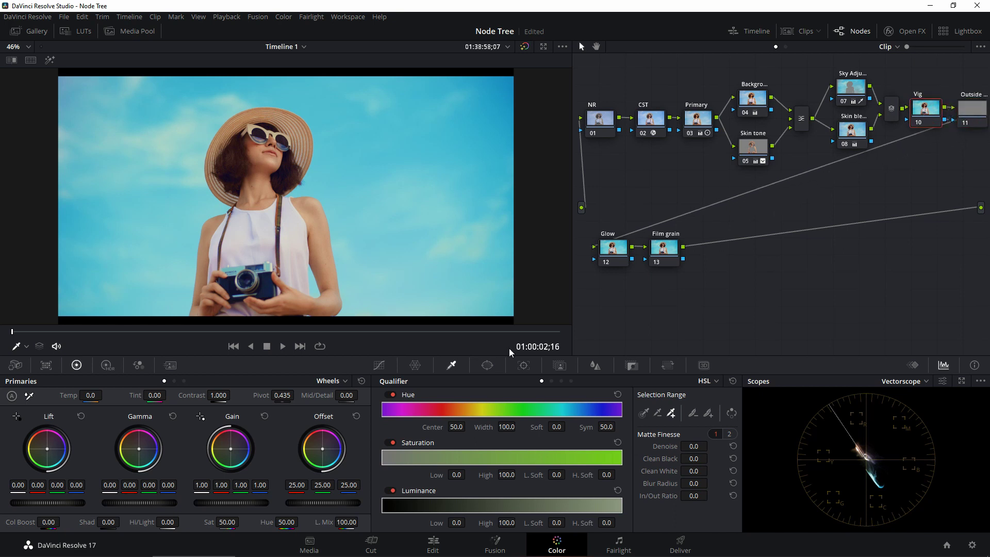
pyautogui.click(487, 365)
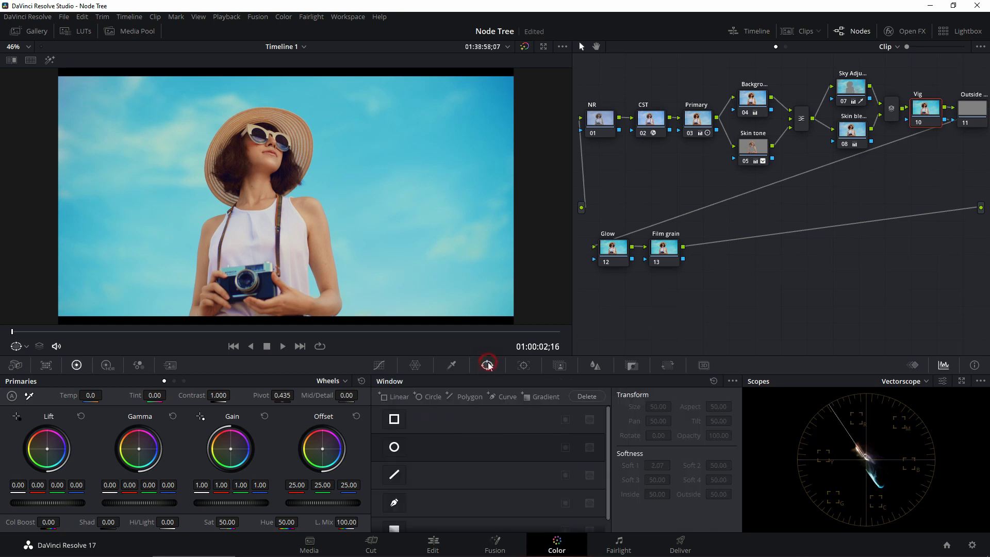
pyautogui.click(394, 446)
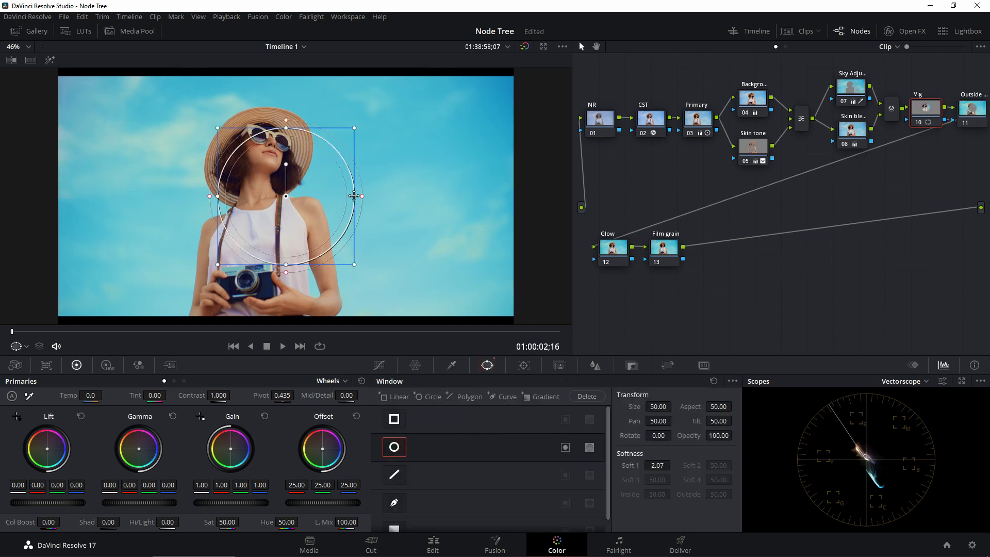
# Shape the Vig window into a soft oval with size 56.78, aspect 67.91 and softness 15.75, and invert it.
pyautogui.moveTo(354, 195); pyautogui.dragTo(481, 196)
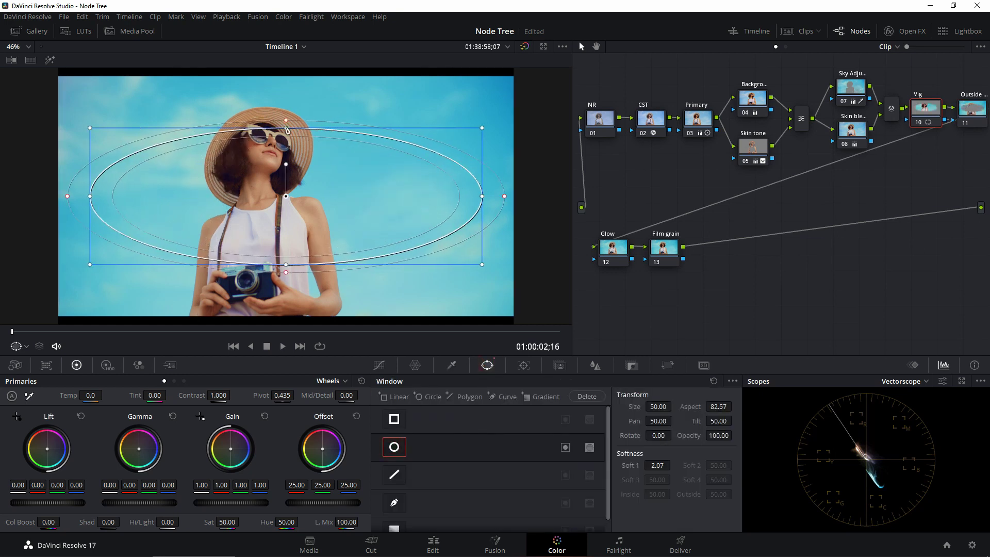
pyautogui.moveTo(287, 130); pyautogui.dragTo(287, 88)
pyautogui.scroll(-3, 327, 164)
pyautogui.moveTo(421, 196); pyautogui.dragTo(513, 196)
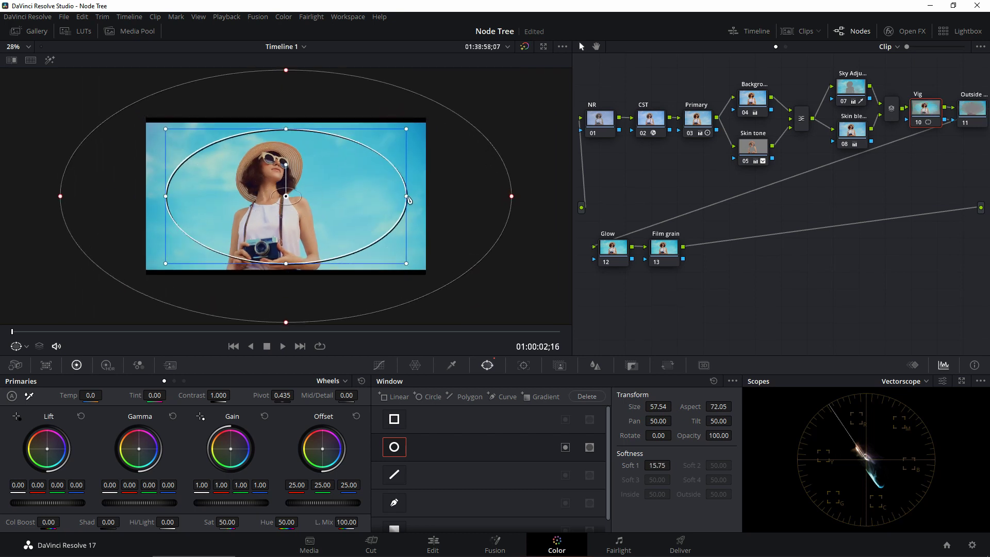
pyautogui.moveTo(407, 196); pyautogui.dragTo(386, 196)
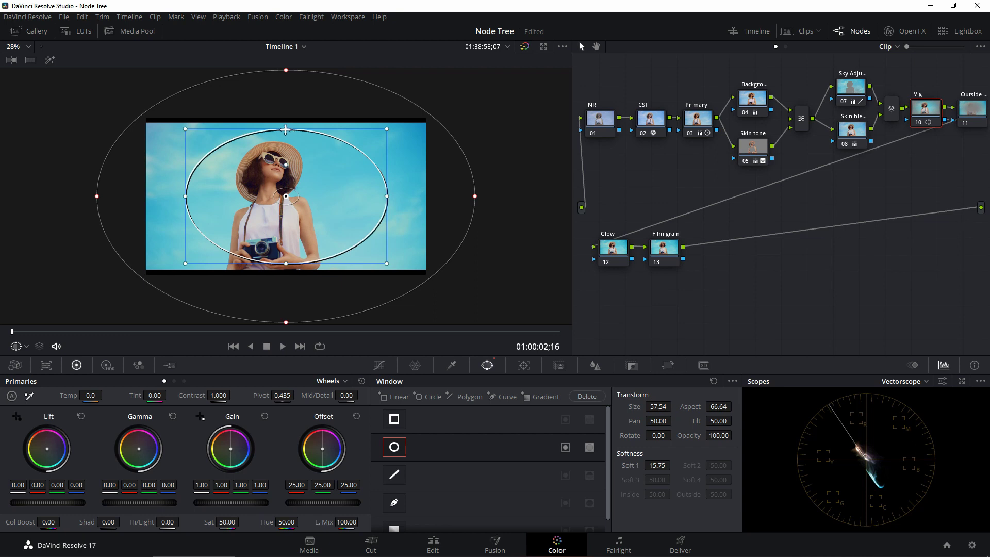
pyautogui.moveTo(286, 129); pyautogui.dragTo(285, 132)
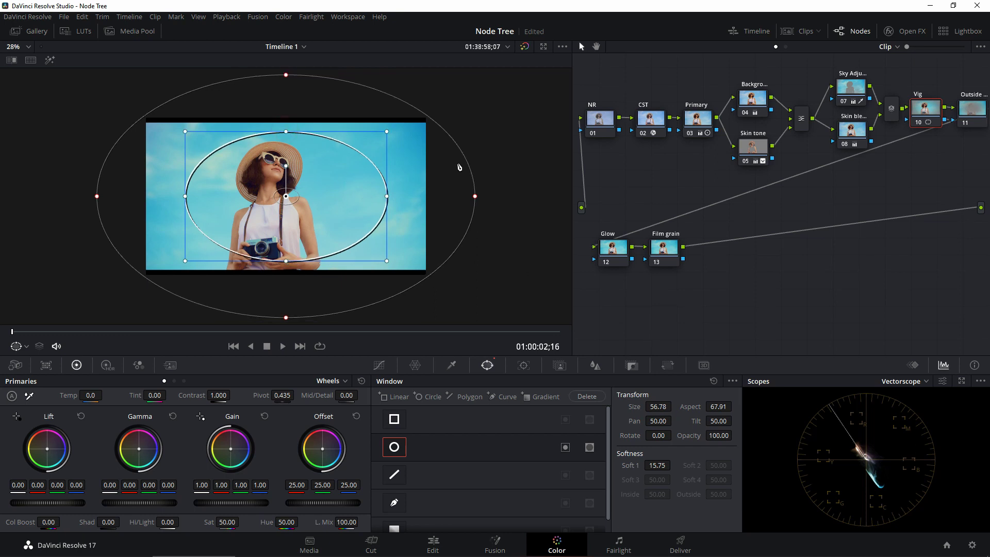
pyautogui.click(565, 449)
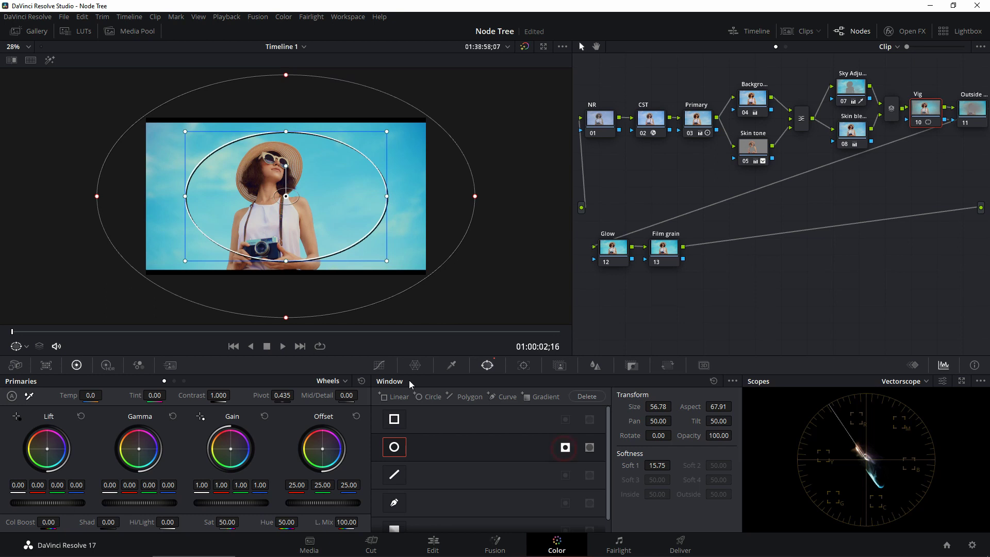
# Darken the area outside the Vig window by lowering the midtones on the node's custom curve.
pyautogui.click(379, 366)
pyautogui.click(527, 381)
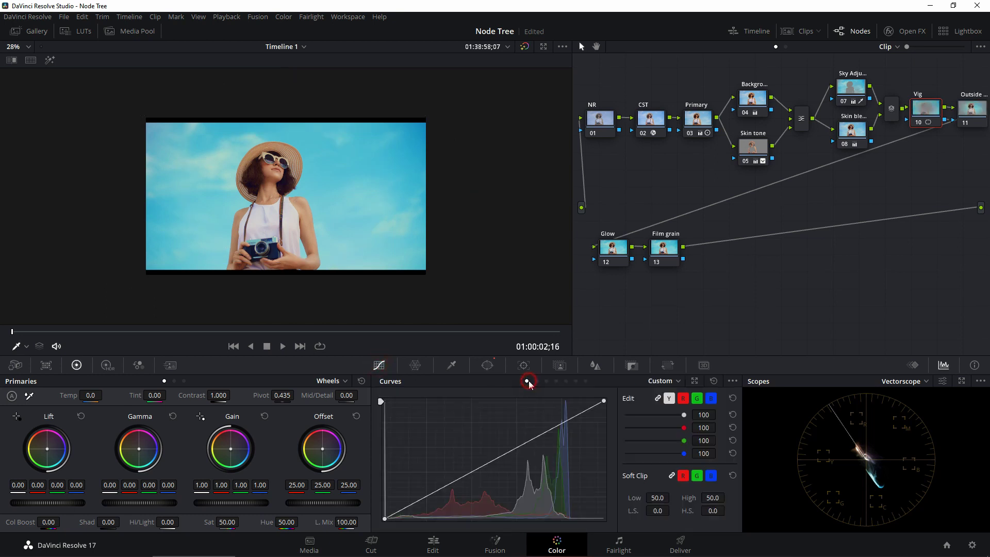
pyautogui.moveTo(497, 458)
pyautogui.mouseDown()
pyautogui.moveTo(499, 478)
pyautogui.moveTo(506, 470)
pyautogui.mouseUp()
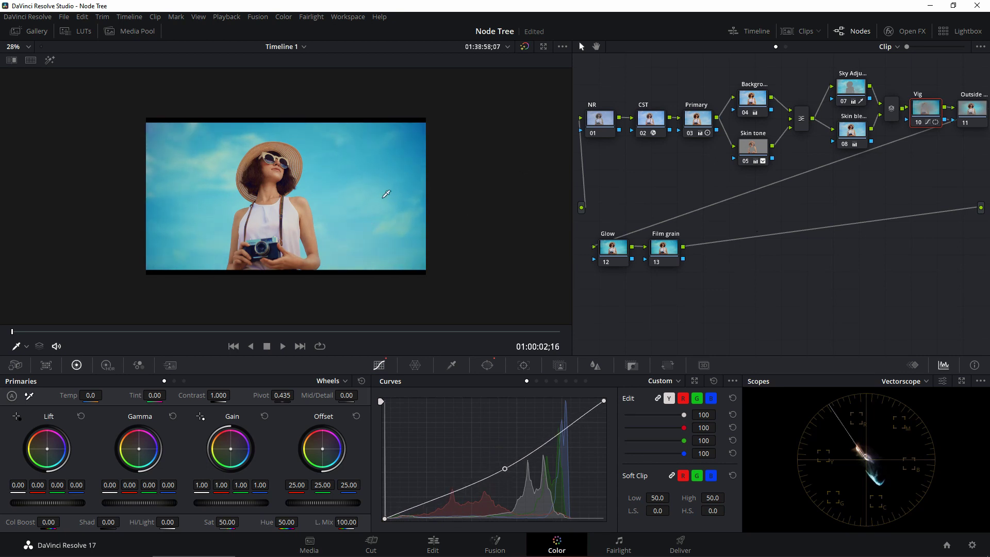
# Enable editable splines on the Outside node's custom curve and form a gentle S-curve by raising the highlight handle and lowering the shadow handle.
pyautogui.click(987, 124)
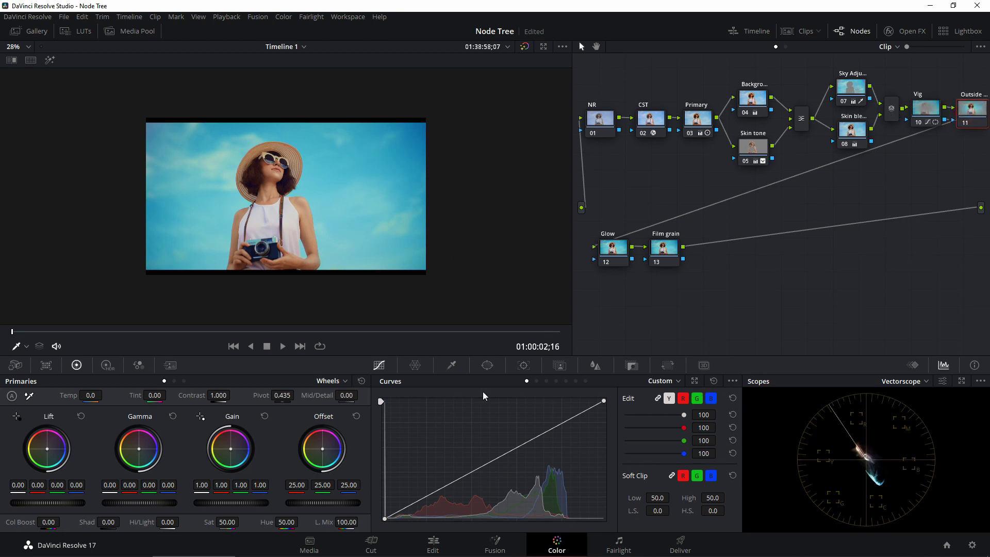
pyautogui.click(732, 382)
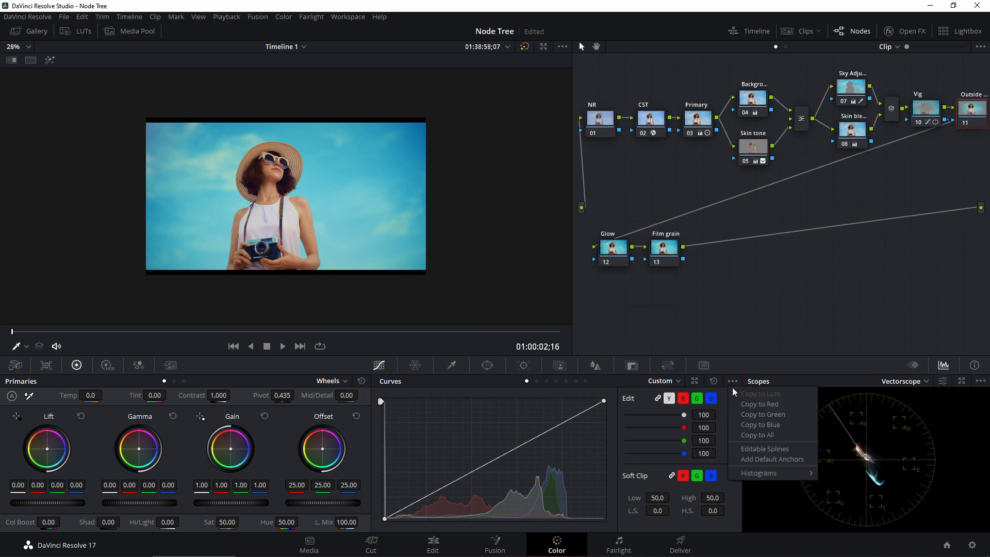
pyautogui.click(749, 450)
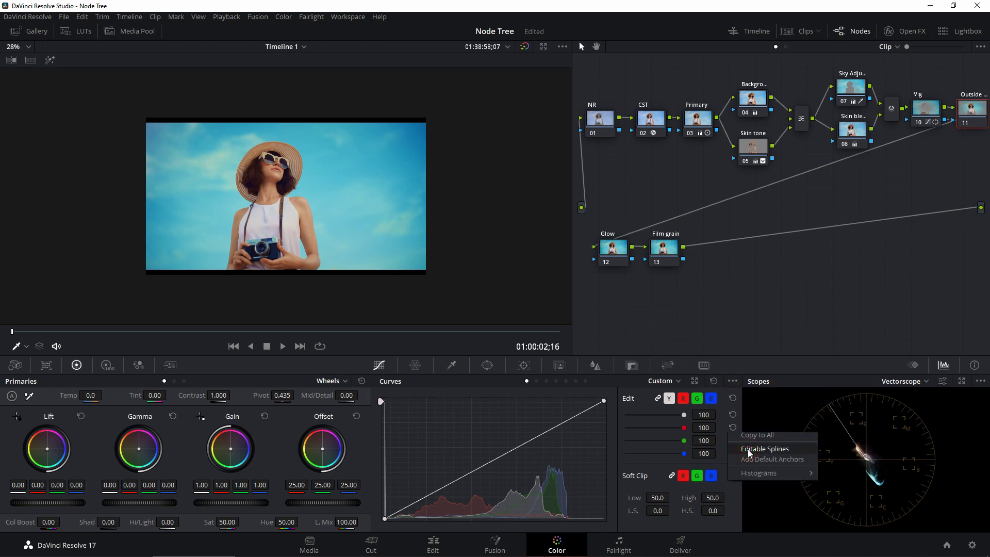
pyautogui.click(531, 440)
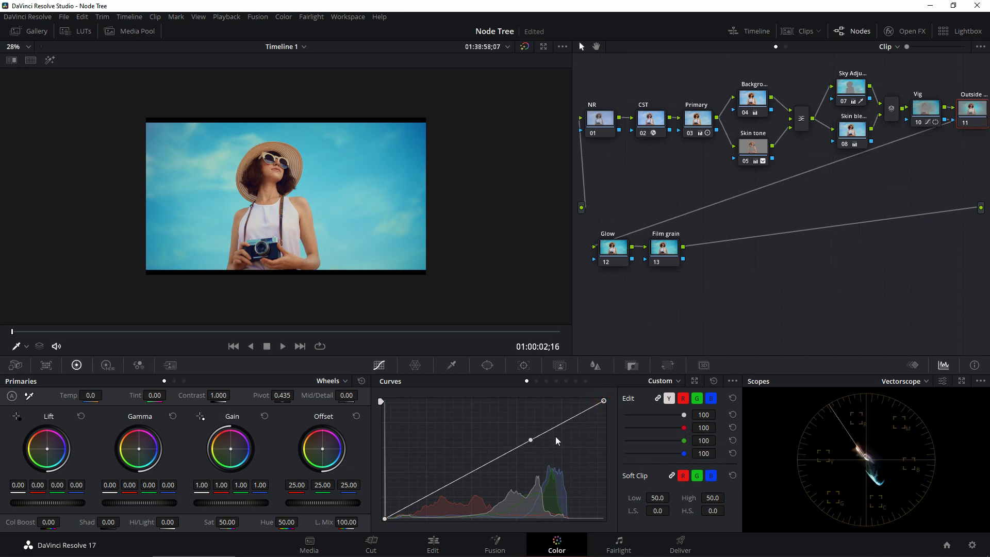
pyautogui.moveTo(531, 440); pyautogui.dragTo(529, 432)
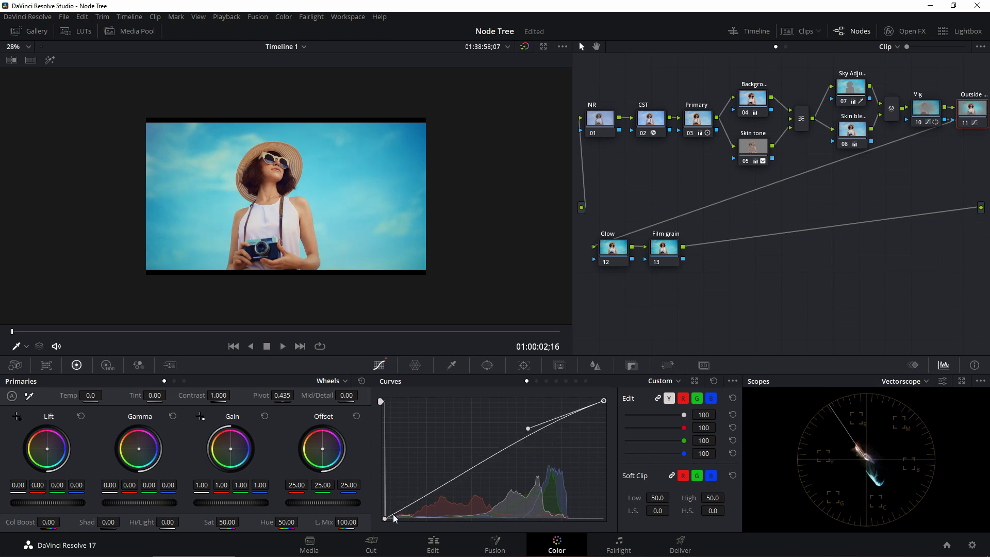
pyautogui.hotkey('ctrl', 'z')
pyautogui.click(458, 479)
pyautogui.moveTo(458, 480); pyautogui.dragTo(460, 490)
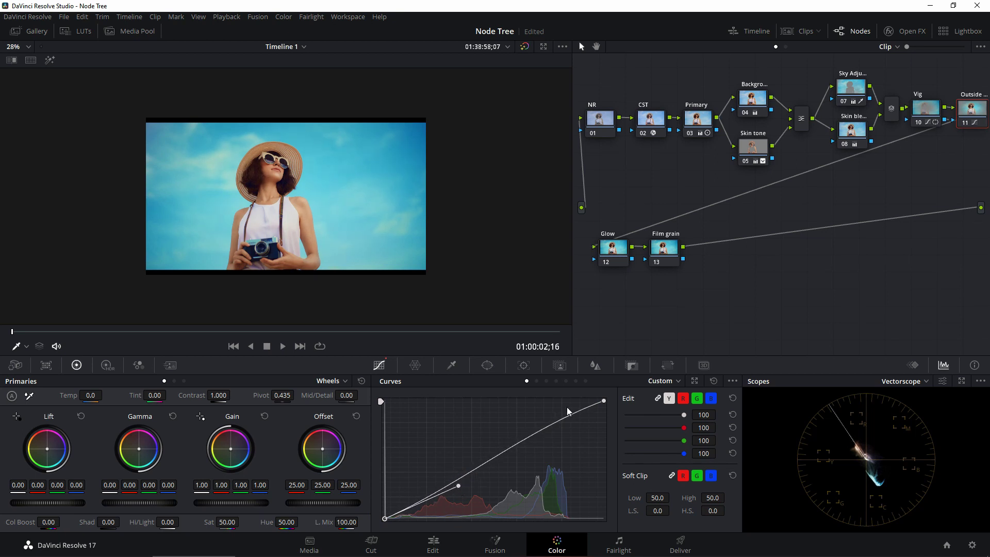
# Select the Vig and Outside nodes together and toggle them to compare the image with and without them.
pyautogui.click(884, 193)
pyautogui.moveTo(927, 66); pyautogui.dragTo(979, 134)
pyautogui.hotkey('ctrl', 'd')
# Search the effects library for "glow" and apply the Glow effect to the Glow node.
pyautogui.click(613, 247)
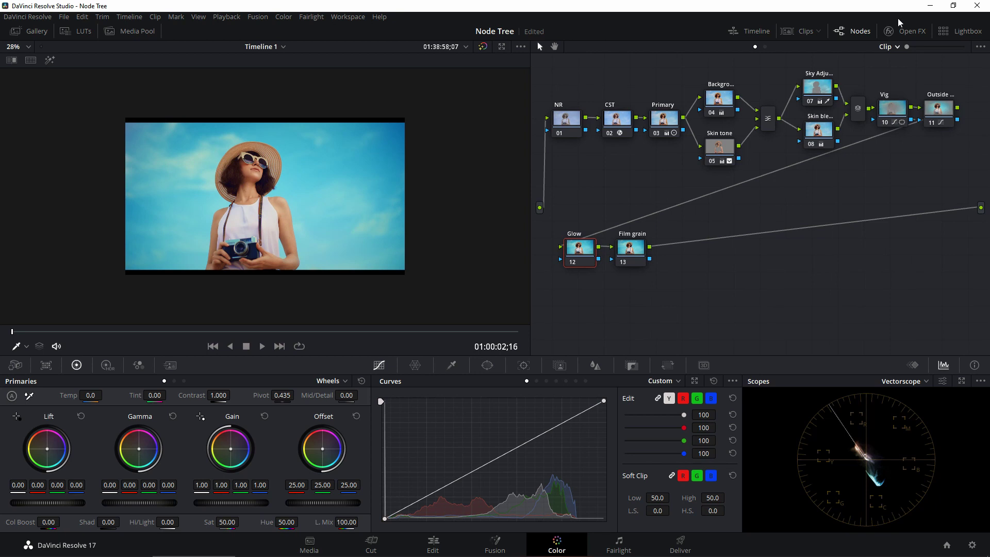
pyautogui.click(905, 33)
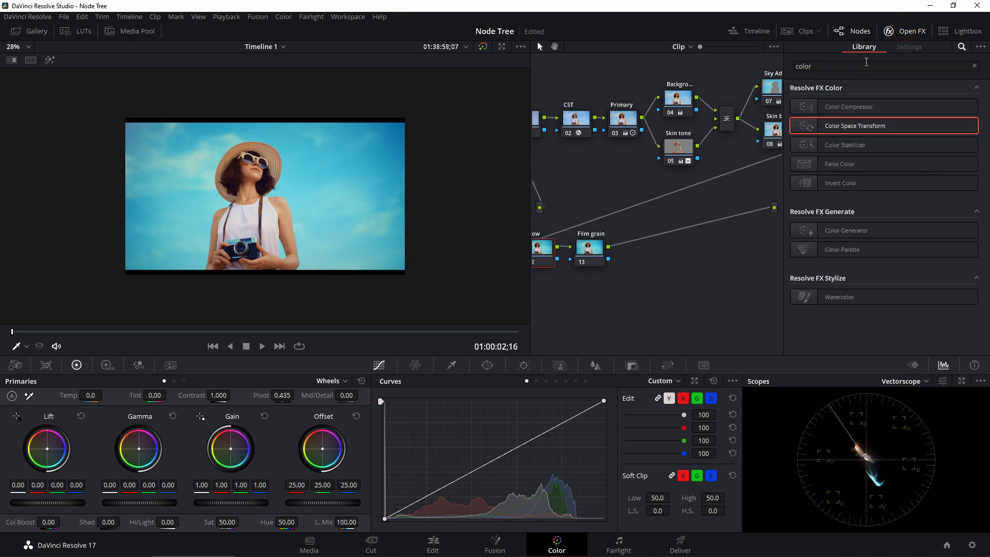
pyautogui.press('BackSpace')
pyautogui.press('BackSpace')
pyautogui.press('BackSpace')
pyautogui.press('BackSpace')
pyautogui.press('BackSpace')
pyautogui.write('glow')
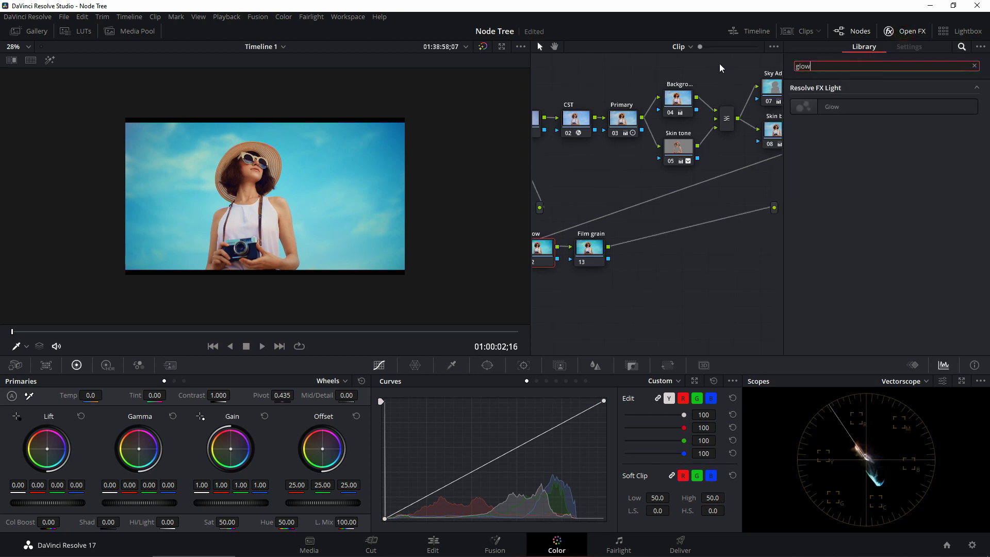
pyautogui.moveTo(820, 112); pyautogui.dragTo(534, 251)
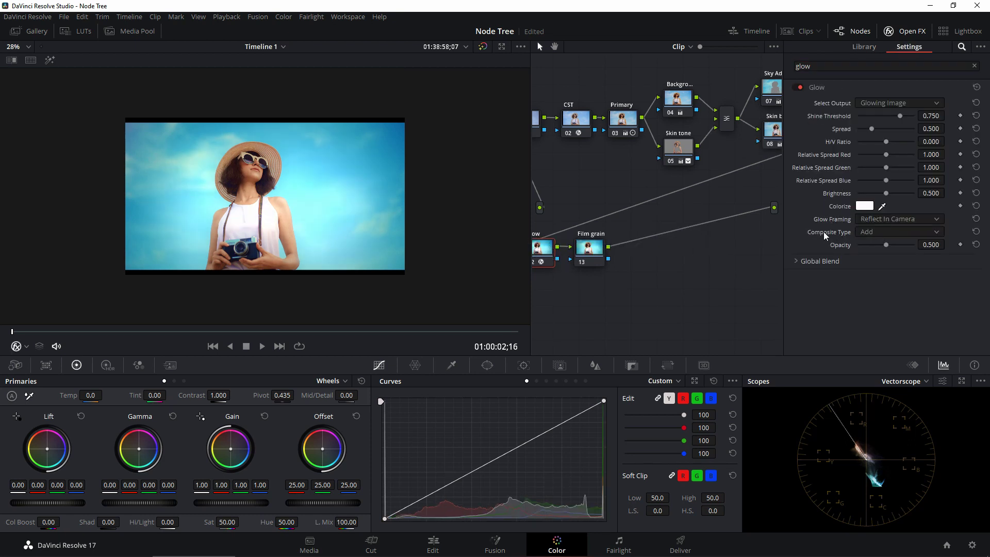
# Set the Glow effect's composite type to Softlight, lower the shine threshold to about 0.458 and raise the spread to about 0.954.
pyautogui.click(899, 233)
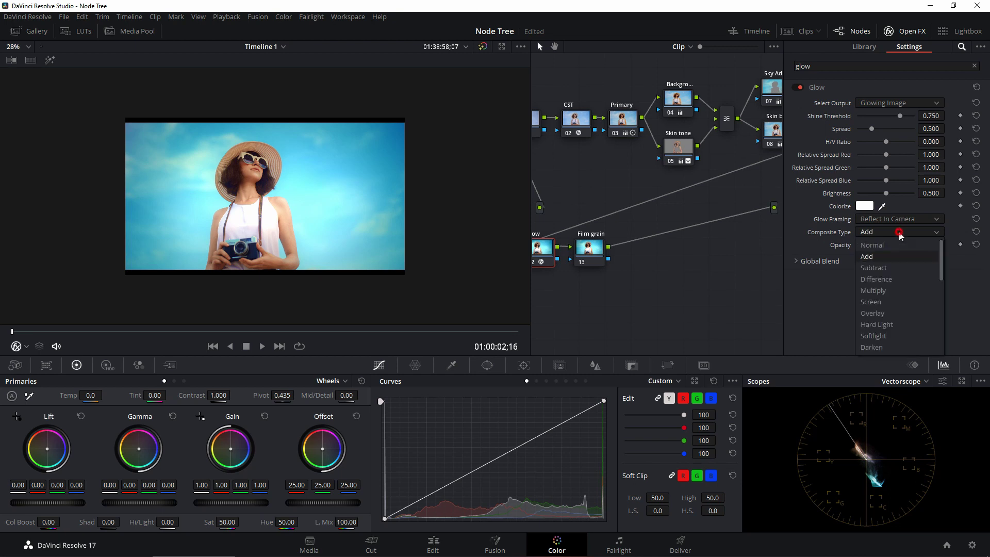
pyautogui.click(881, 339)
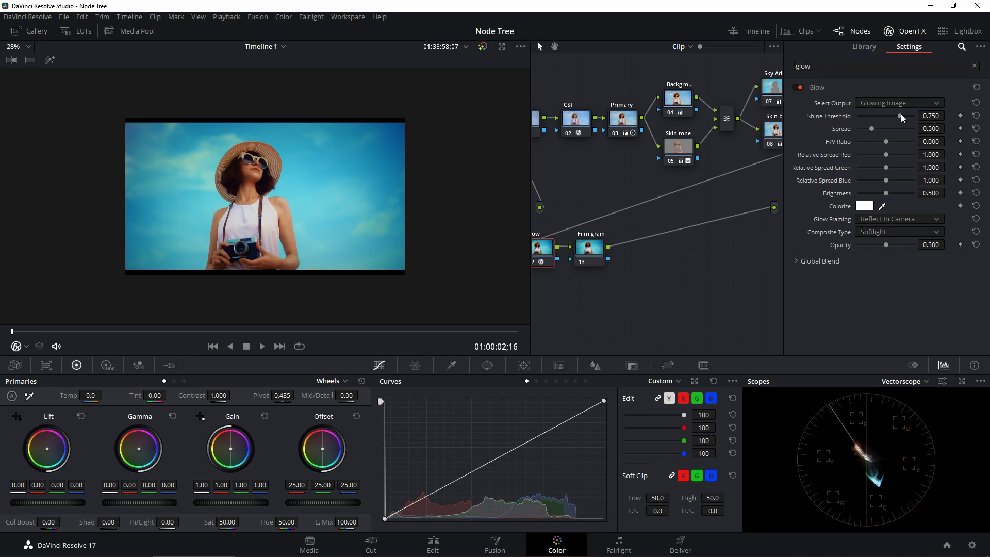
pyautogui.moveTo(901, 117); pyautogui.dragTo(887, 134)
pyautogui.scroll(2, 274, 171)
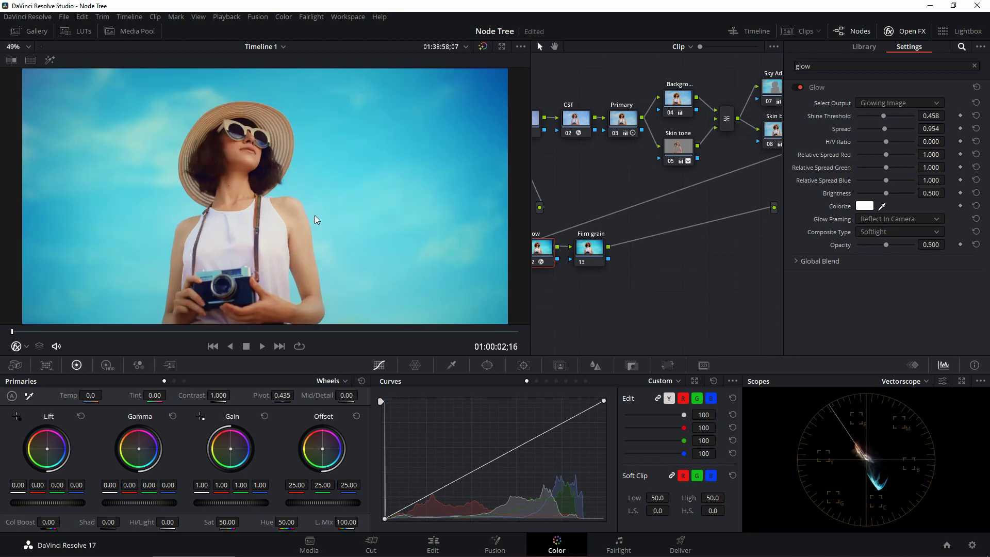
pyautogui.scroll(-1, 317, 219)
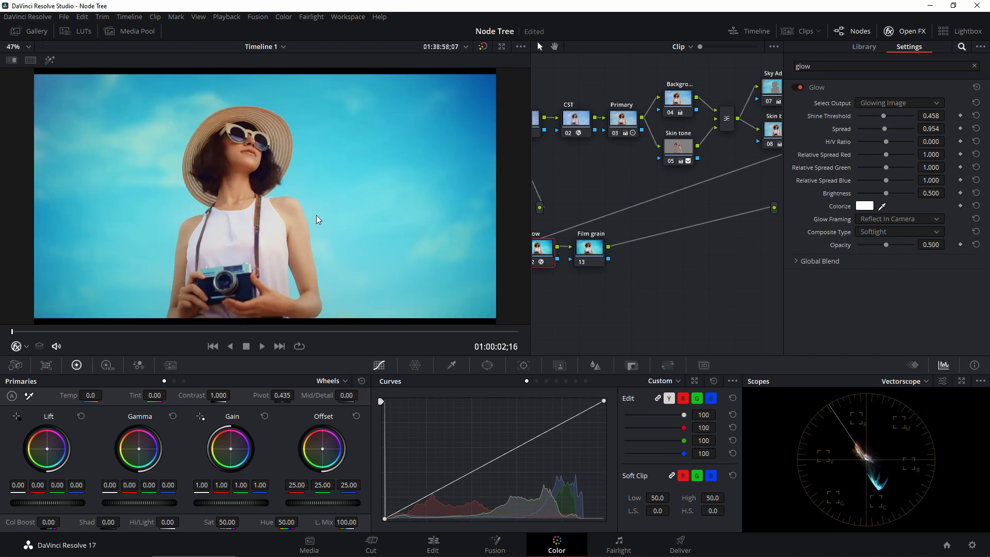
# Reduce the Glow effect's global blend to about 0.331 and close the effects library.
pyautogui.click(795, 261)
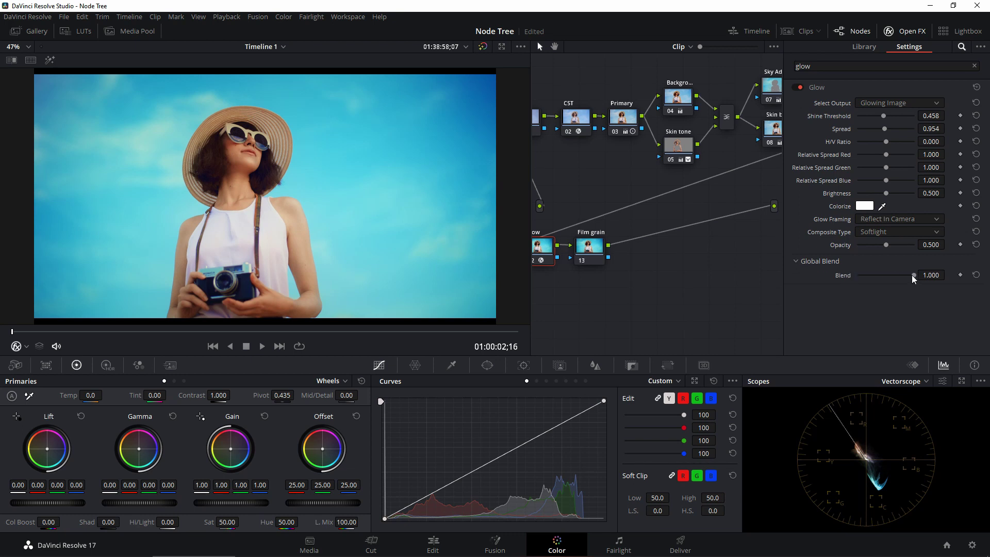
pyautogui.moveTo(913, 277); pyautogui.dragTo(878, 282)
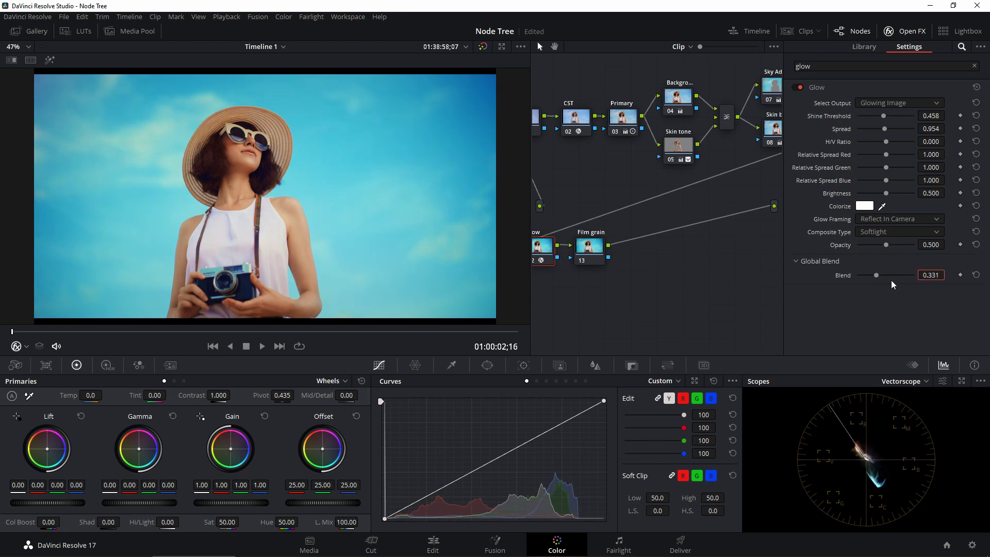
pyautogui.click(908, 31)
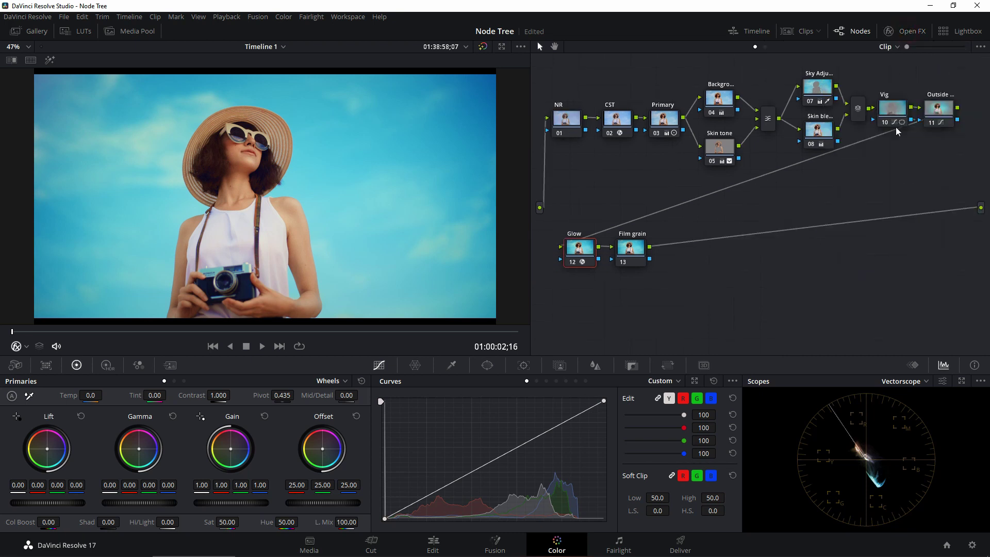
# Toggle the Glow node off and on to compare the image with and without the glow.
pyautogui.click(577, 253)
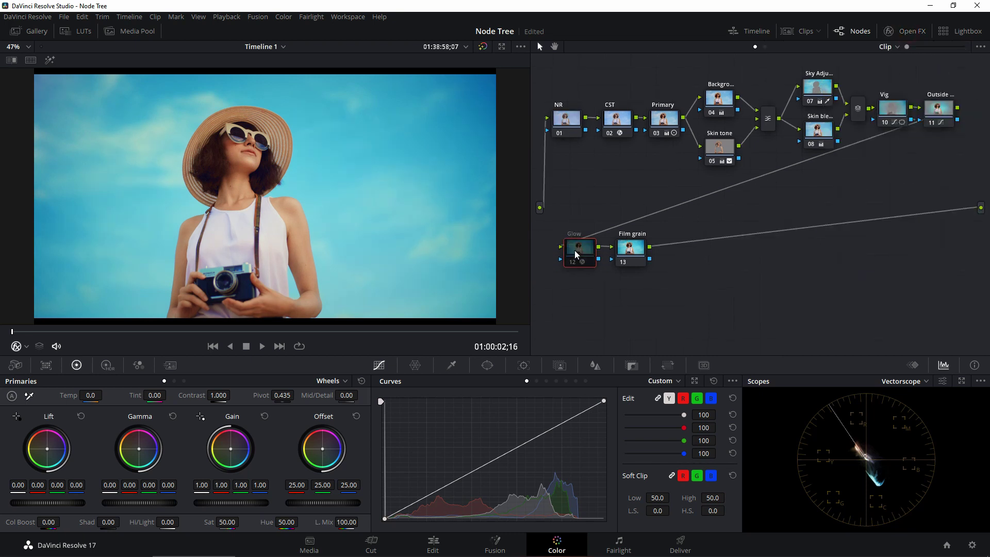
pyautogui.hotkey('ctrl', 'd')
pyautogui.hotkey('ctrl', 'd')
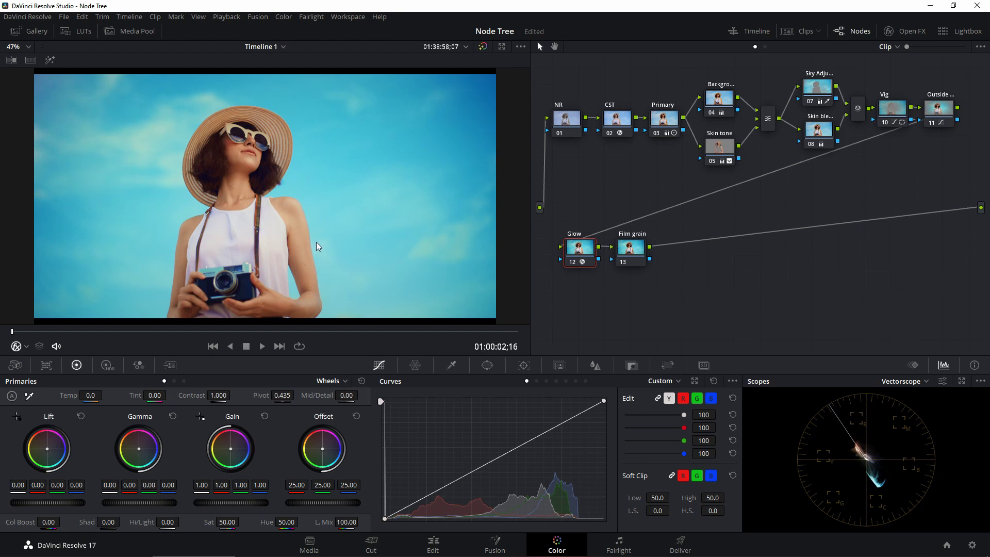
# Search the effects library for "film" and apply the Film Grain effect to the Film grain node.
pyautogui.moveTo(626, 252); pyautogui.dragTo(624, 251)
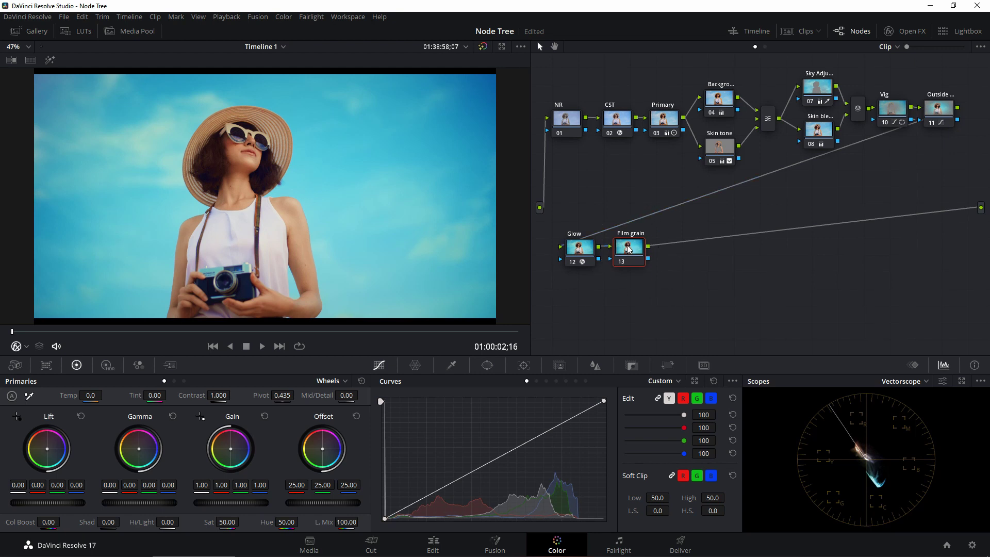
pyautogui.click(907, 32)
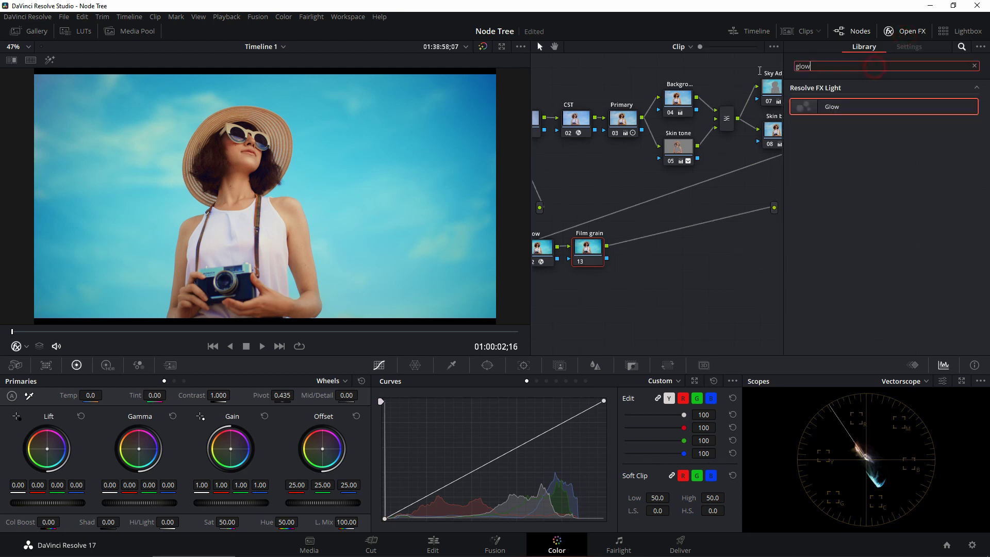
pyautogui.write('film')
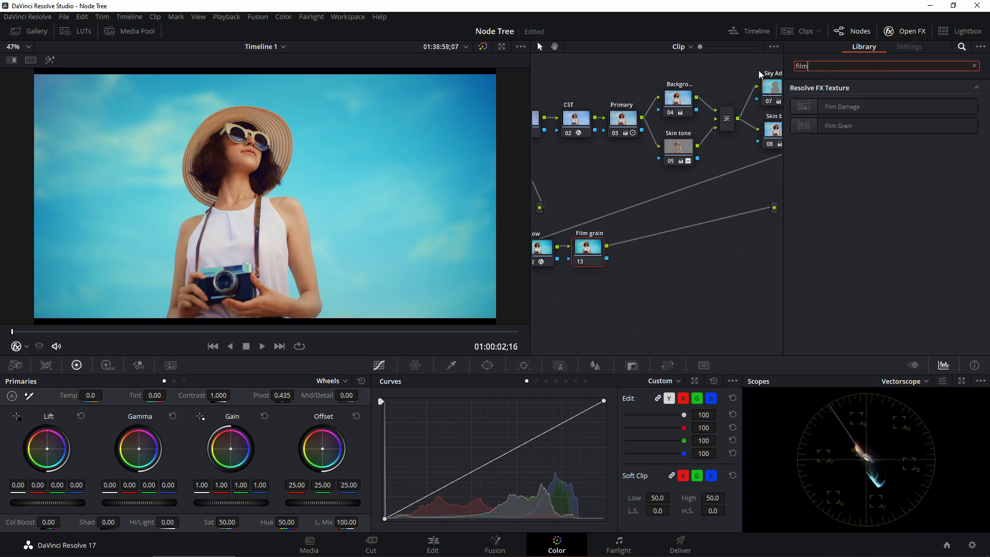
pyautogui.moveTo(839, 126); pyautogui.dragTo(586, 253)
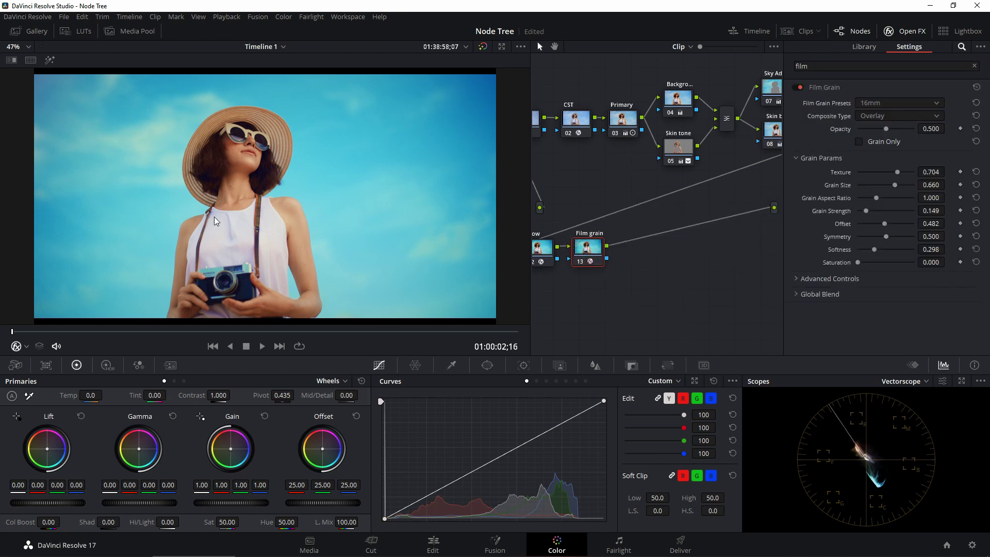
# Set the Film Grain preset to 35mm.
pyautogui.click(887, 103)
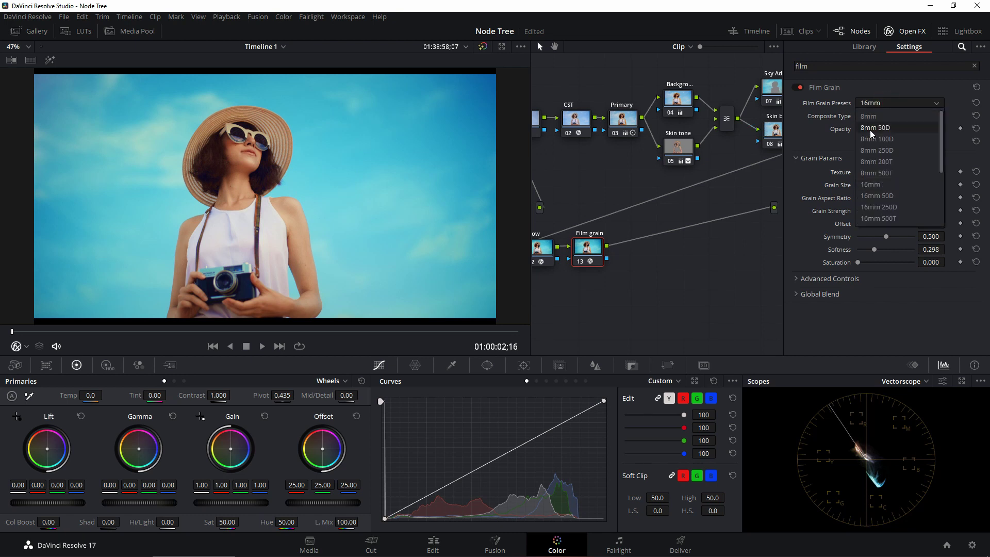
pyautogui.scroll(-2, 901, 176)
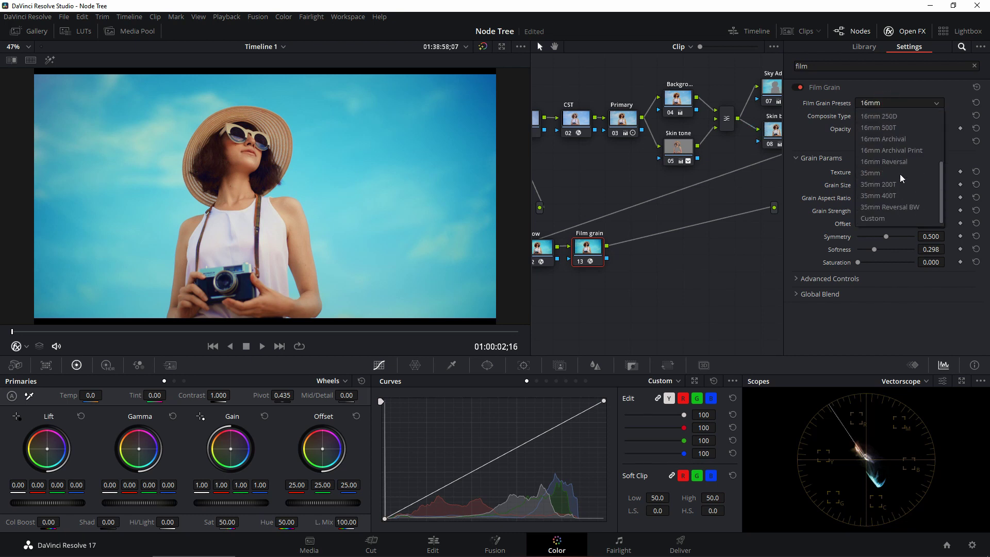
pyautogui.click(872, 174)
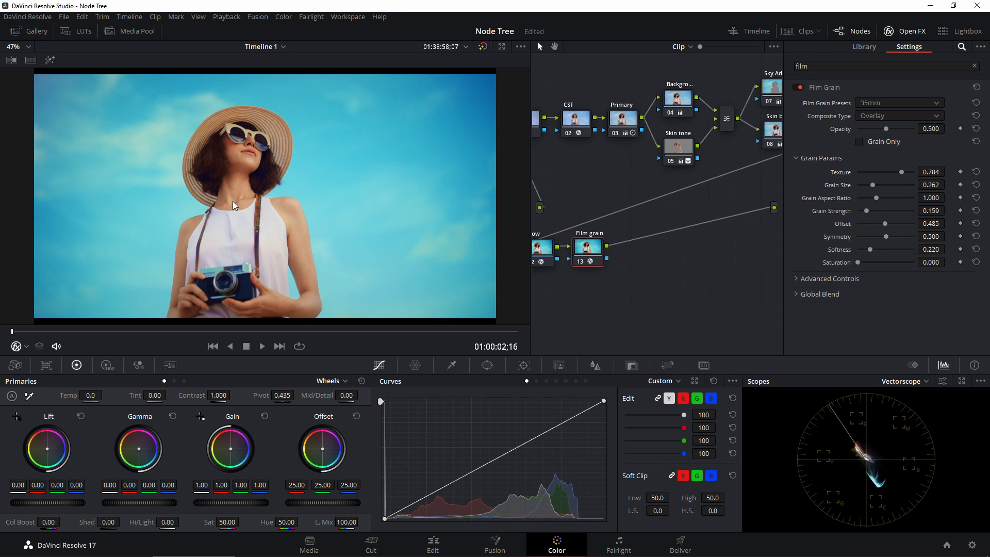
# Examine the grain up close on the skin and shirt, toggling the Film grain node to compare.
pyautogui.scroll(8, 233, 201)
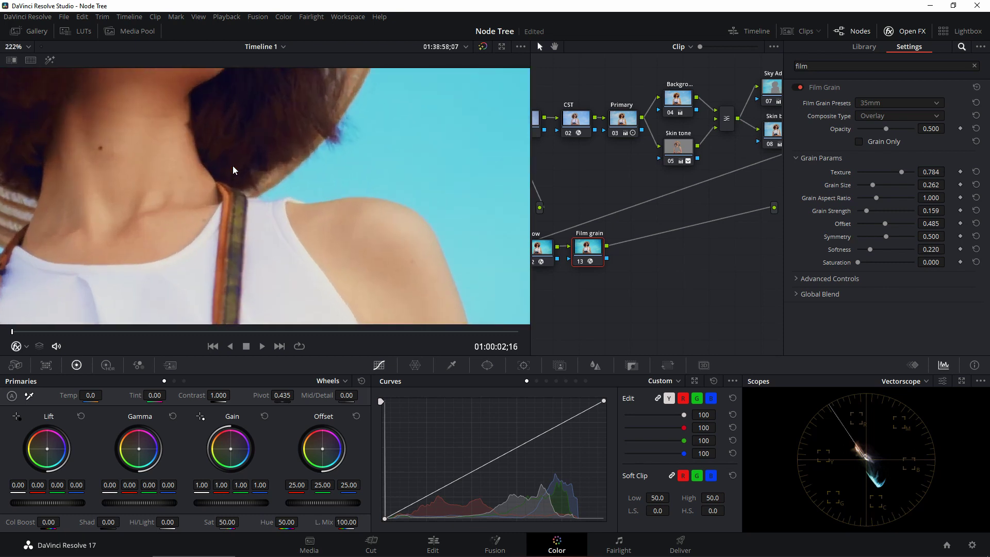
pyautogui.scroll(1, 234, 170)
pyautogui.scroll(1, 285, 172)
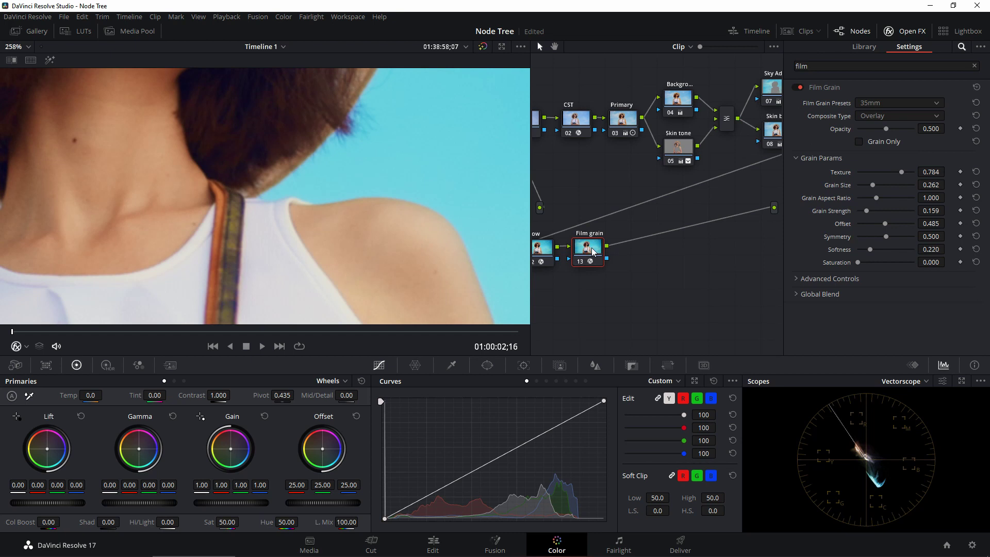
pyautogui.hotkey('ctrl', 'd')
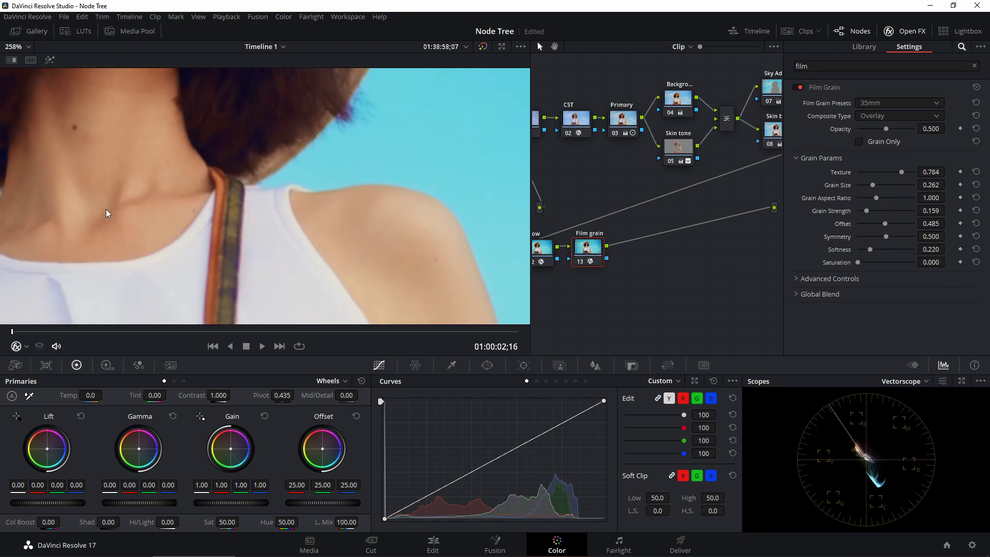
pyautogui.scroll(-5, 106, 209)
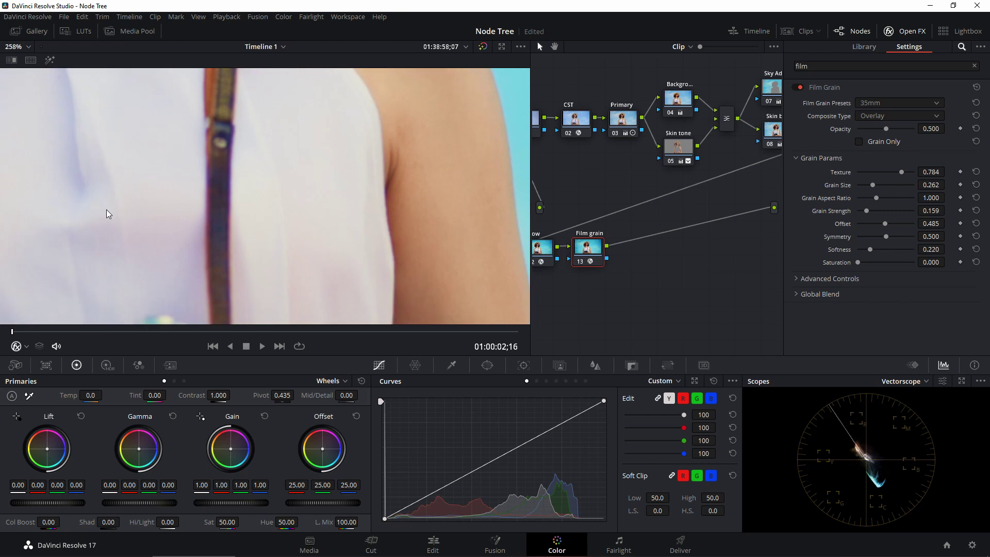
pyautogui.scroll(-3, 106, 209)
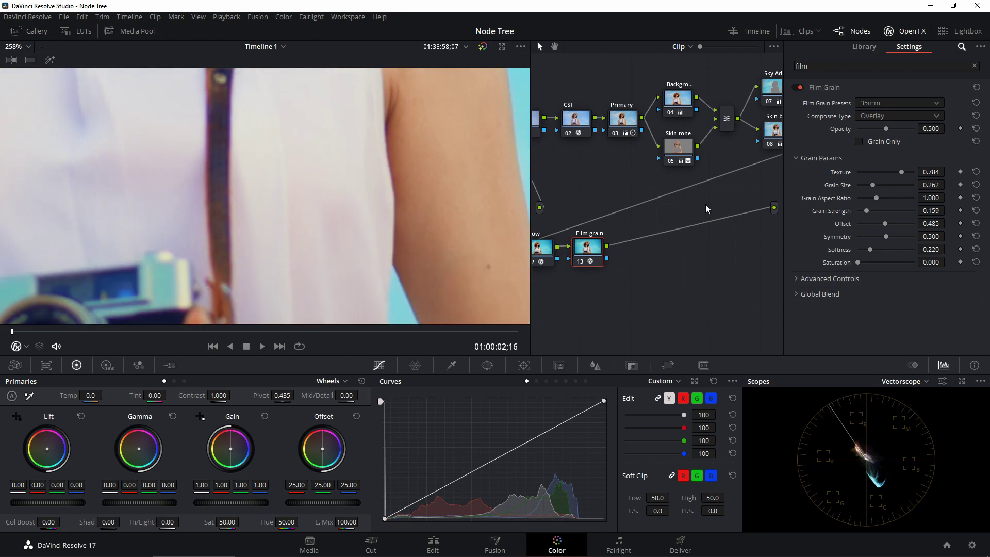
pyautogui.hotkey('ctrl', 'd')
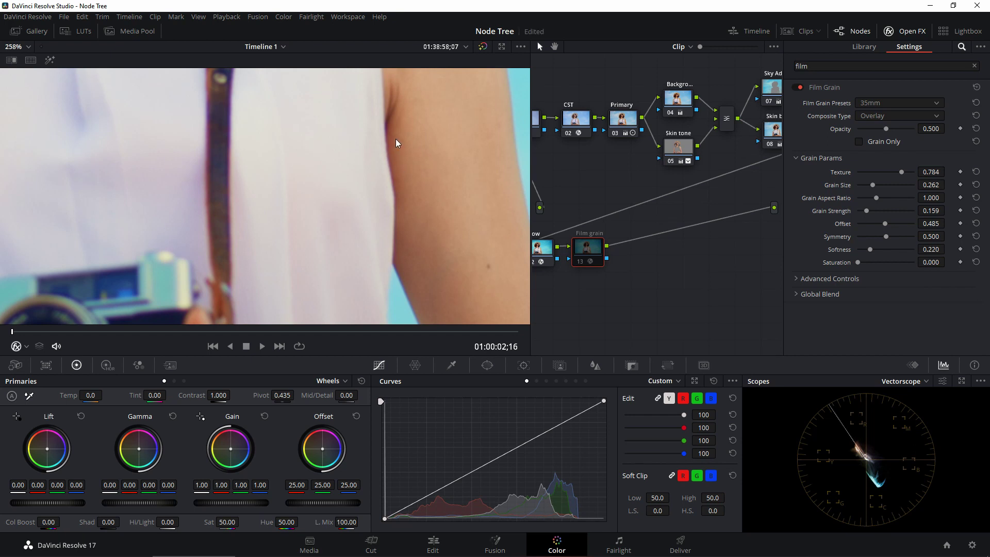
pyautogui.hotkey('ctrl', 'd')
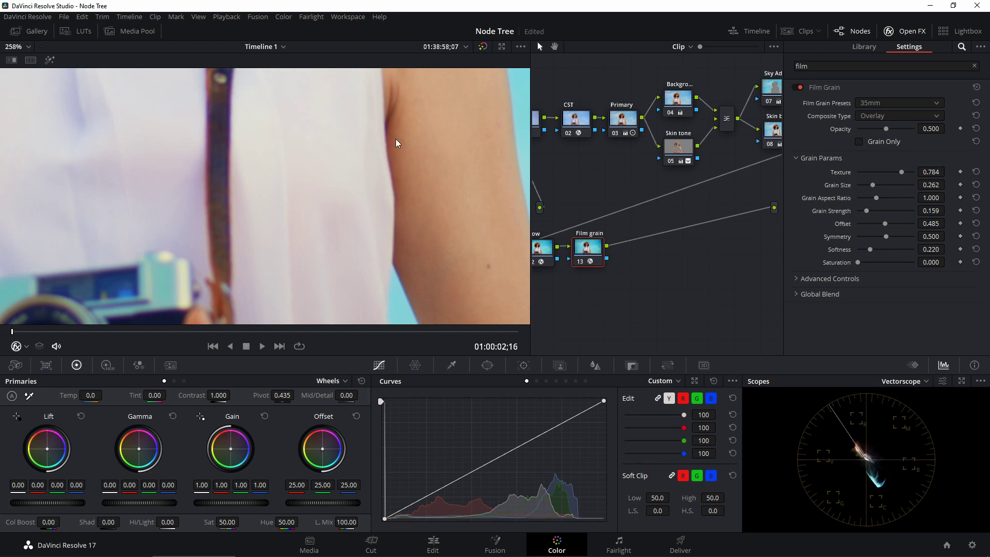
pyautogui.scroll(-10, 390, 133)
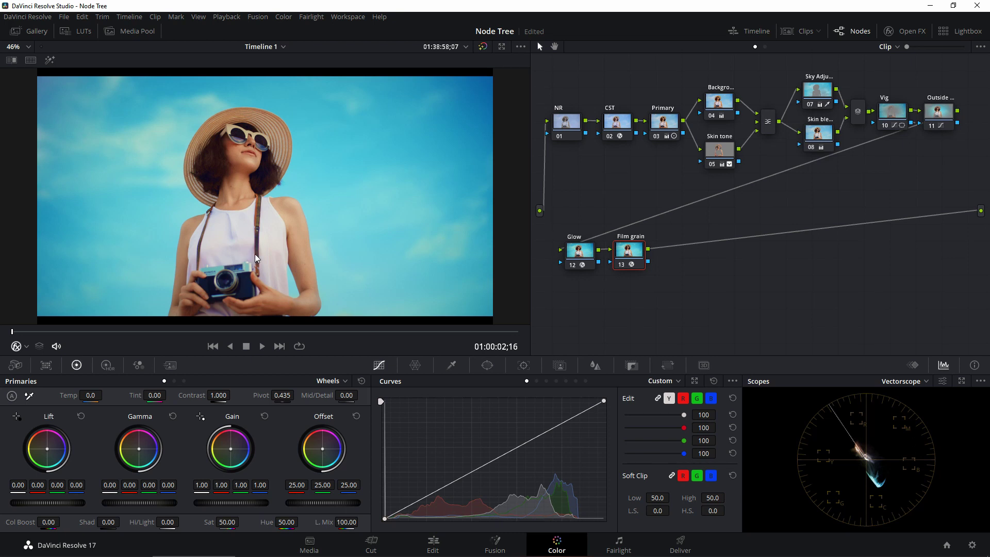
# Apply 2.39 output blanking to the timeline from the Edit page.
pyautogui.moveTo(434, 554)
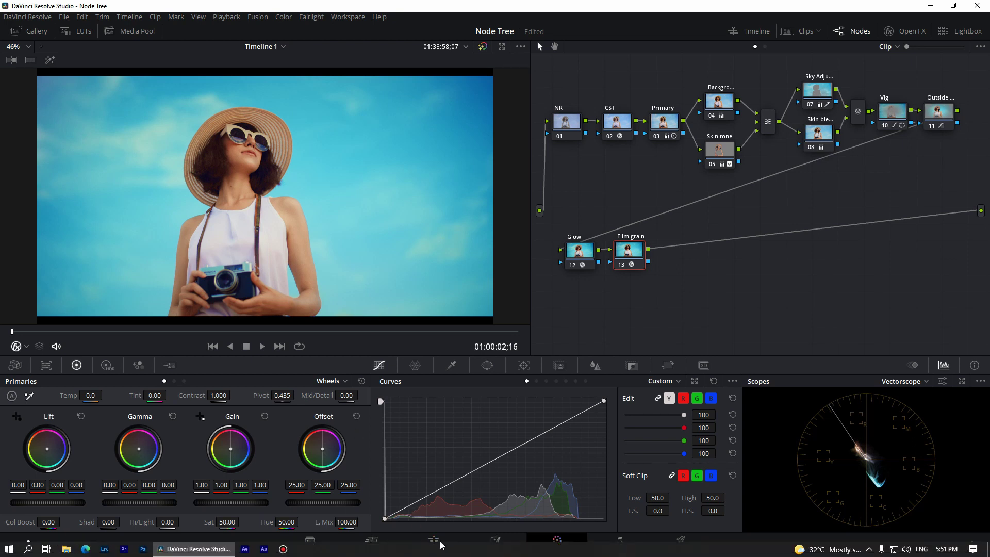
pyautogui.click(433, 542)
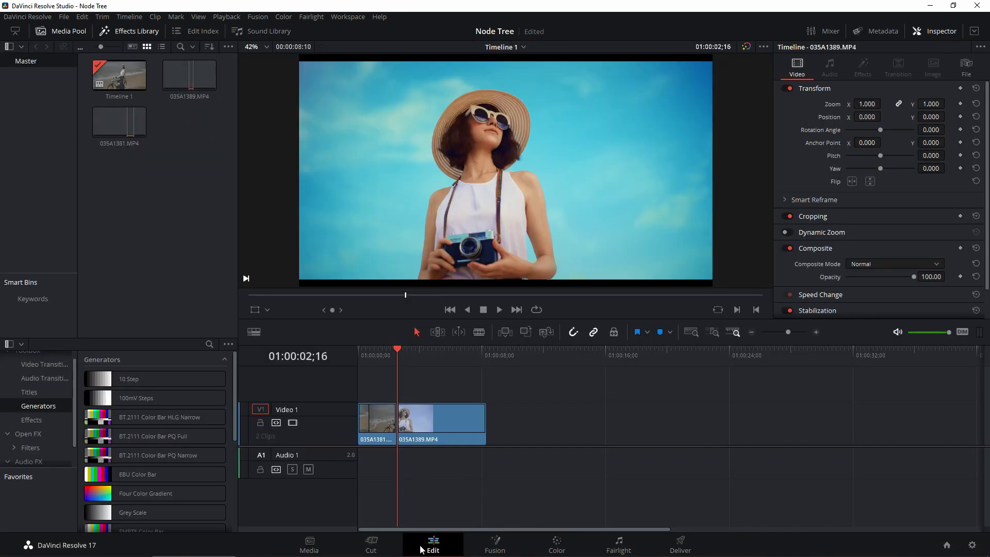
pyautogui.click(129, 17)
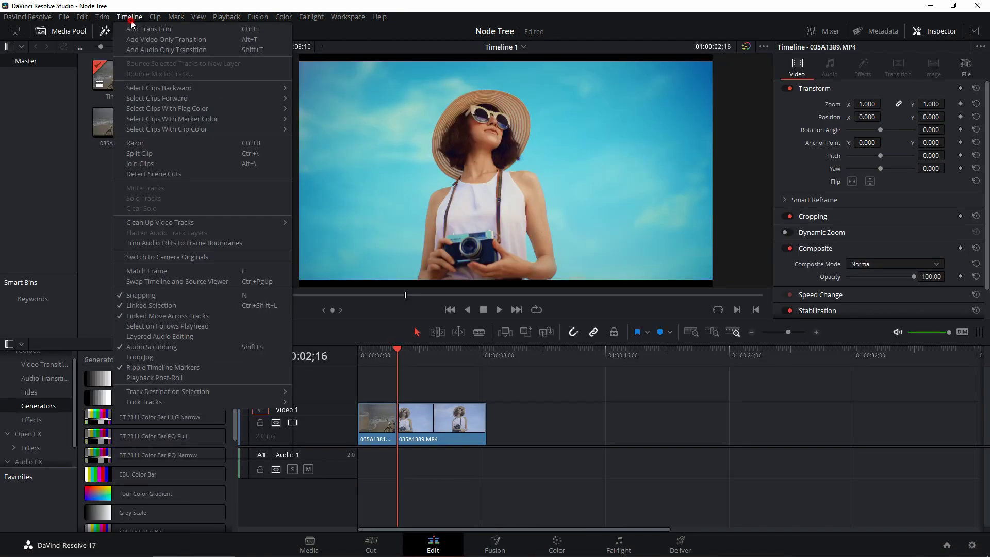
pyautogui.moveTo(146, 438)
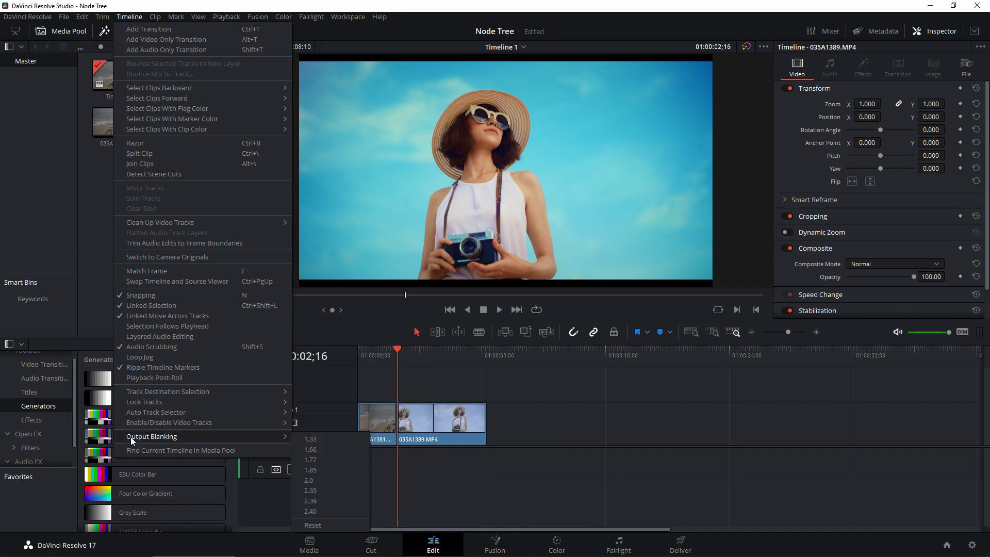
pyautogui.click(315, 503)
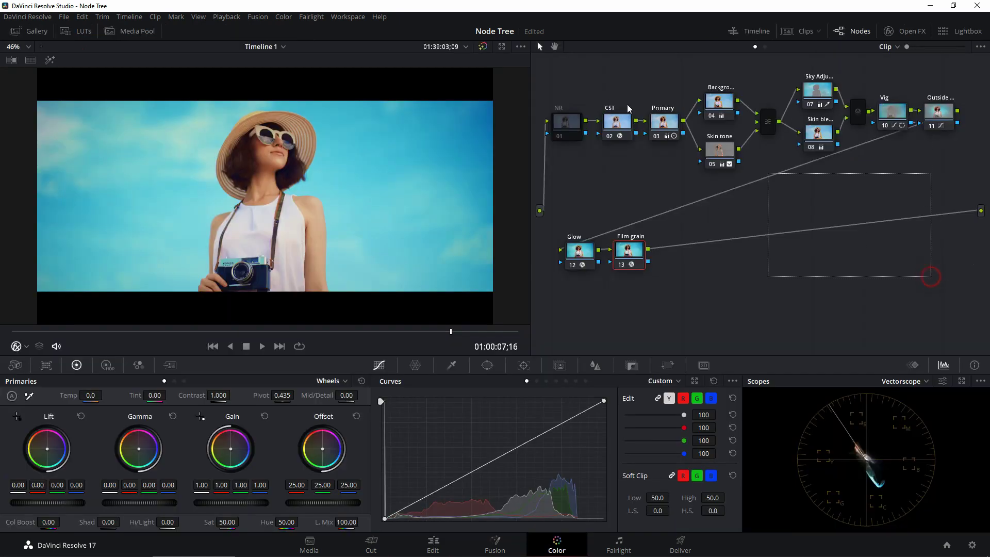
# Select all the nodes in the tree and toggle them off and on to compare the original and graded image.
pyautogui.moveTo(769, 177); pyautogui.dragTo(557, 80)
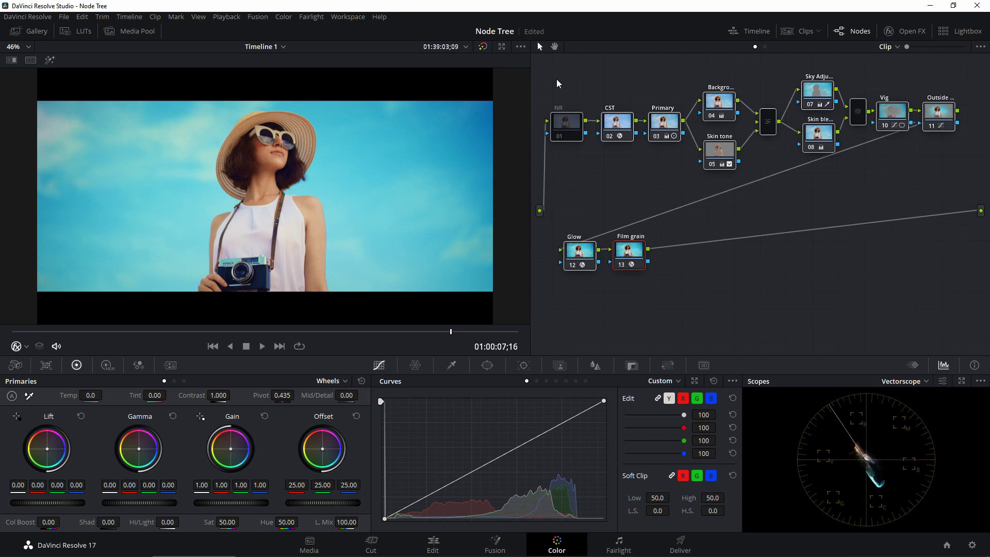
pyautogui.hotkey('ctrl', 'd')
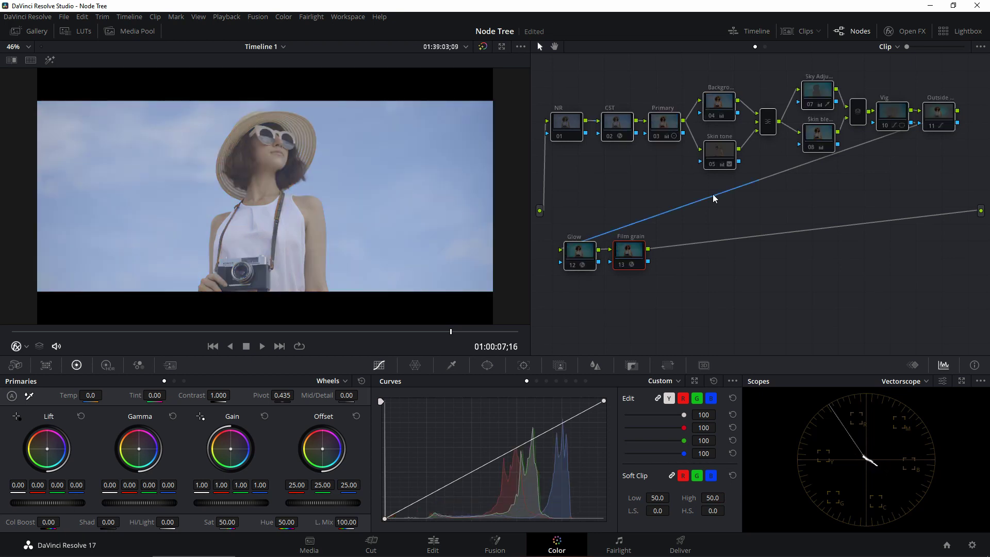
pyautogui.hotkey('ctrl', 'd')
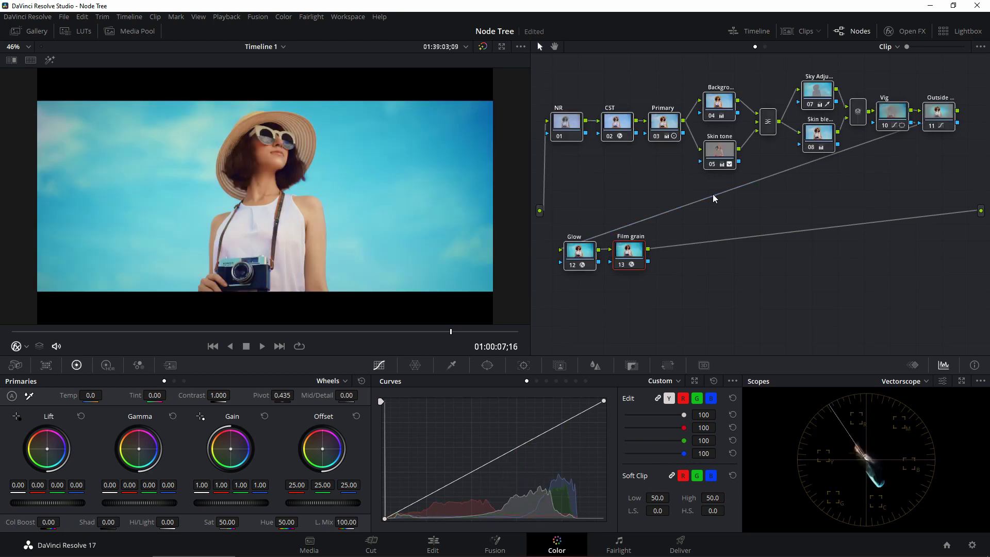